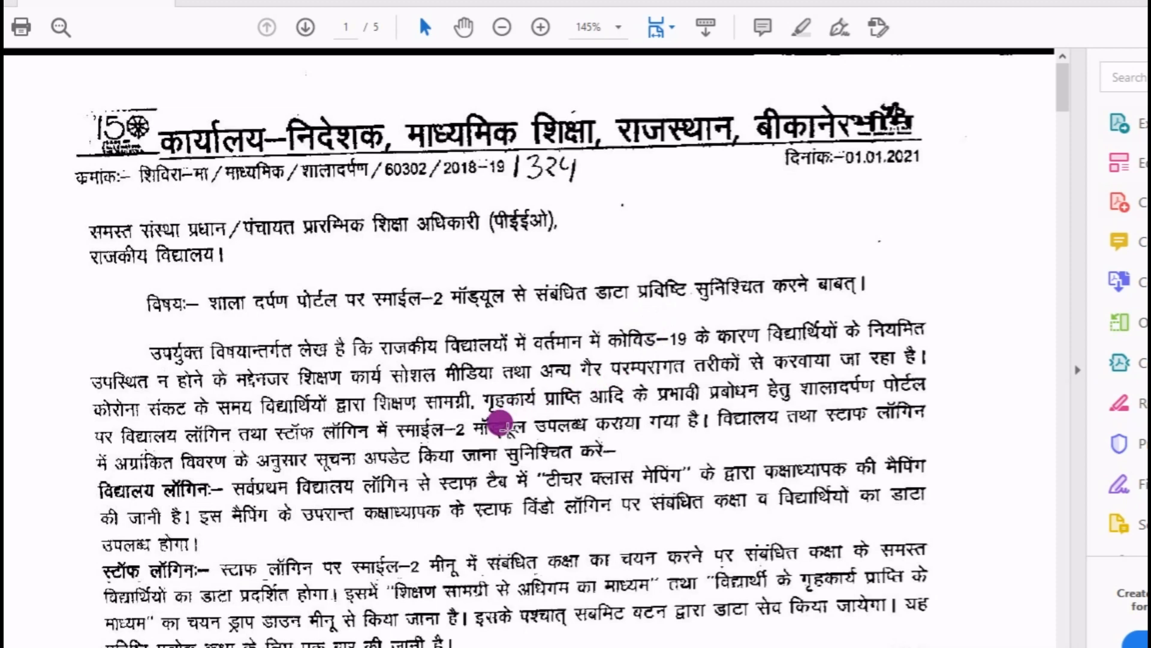
# - Read through the education office circular on Smile-2 data entry as far as the start of the Smile-2 user manual
pyautogui.scroll(-1, 502, 423)
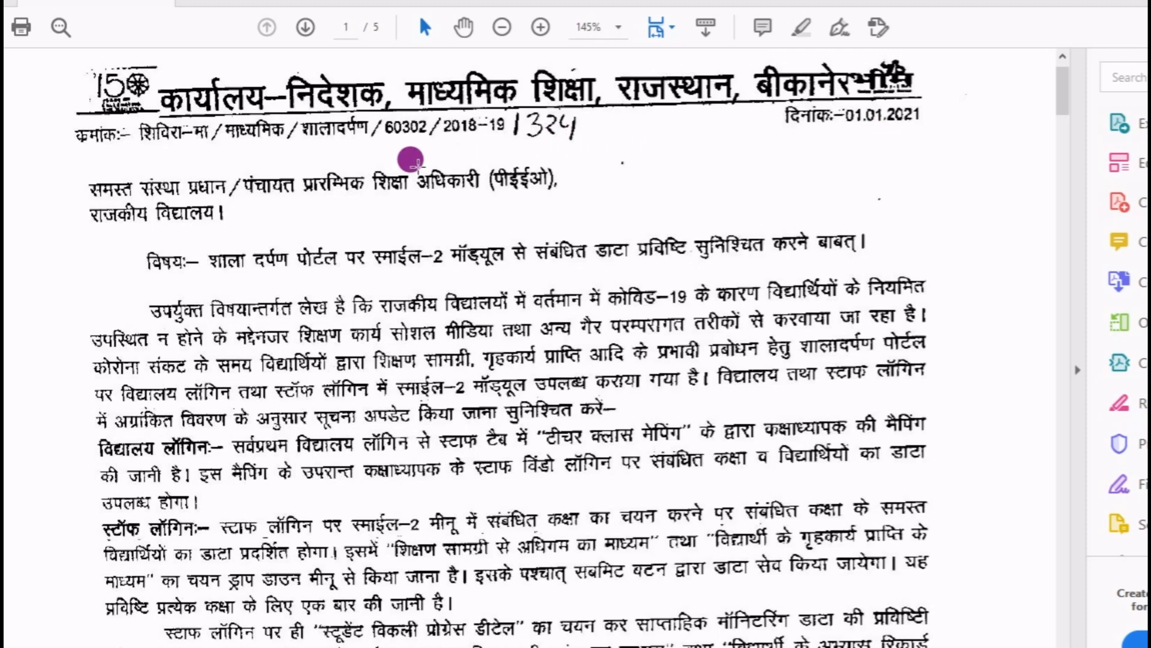
pyautogui.scroll(-1, 567, 230)
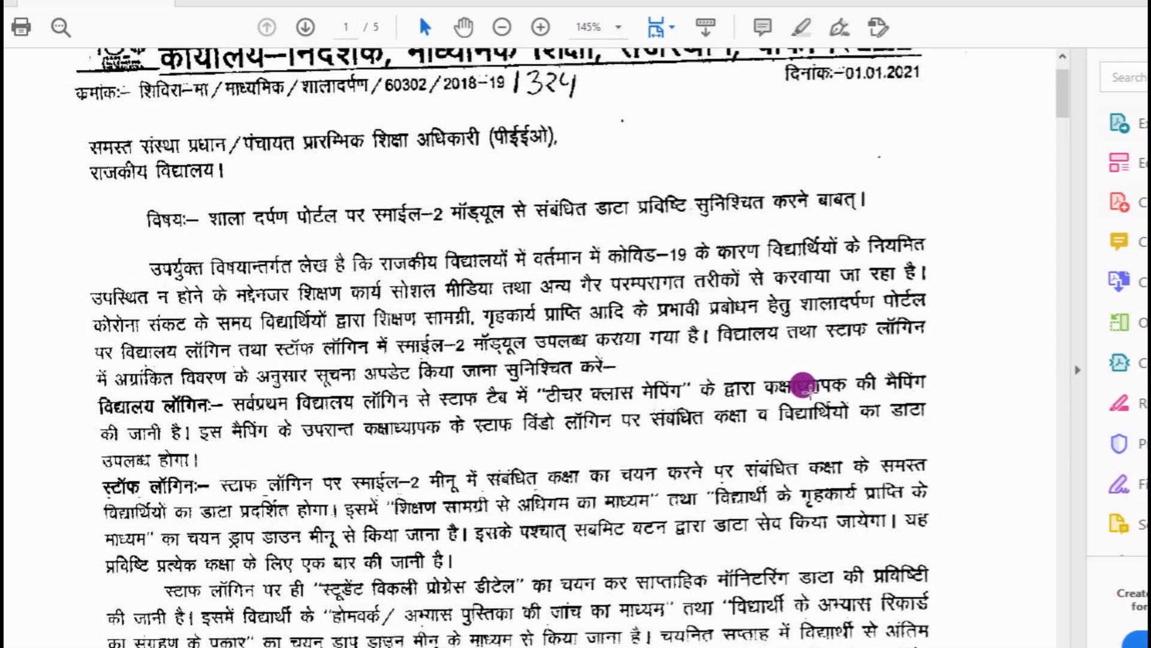
pyautogui.scroll(-4, 847, 390)
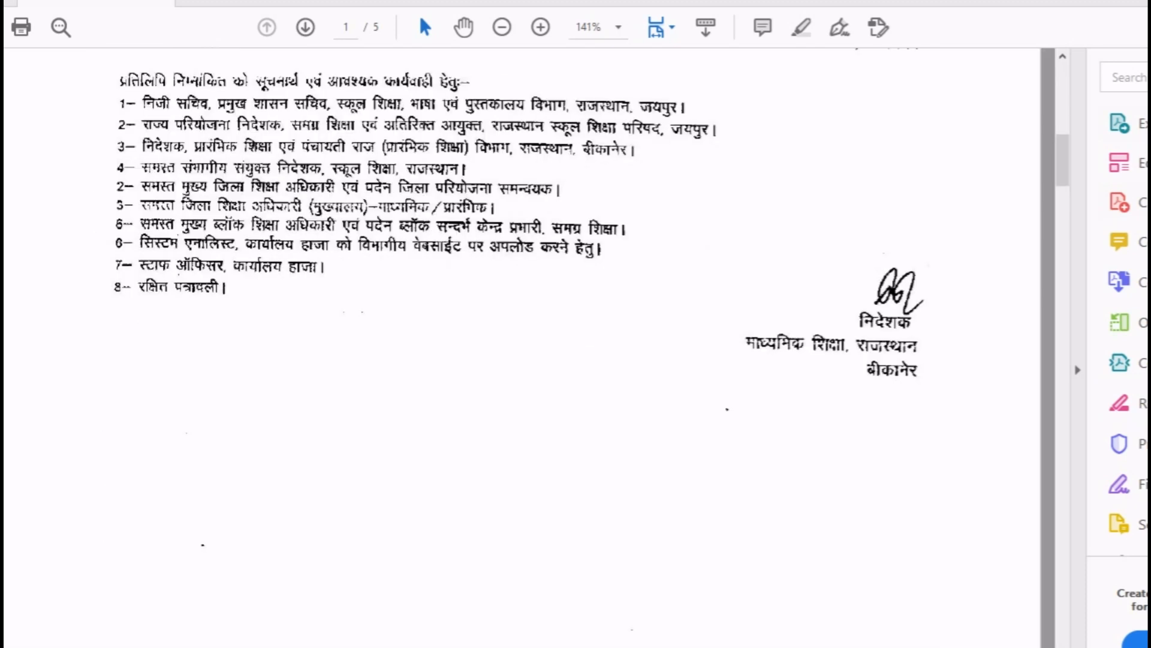
pyautogui.scroll(-10, 391, 412)
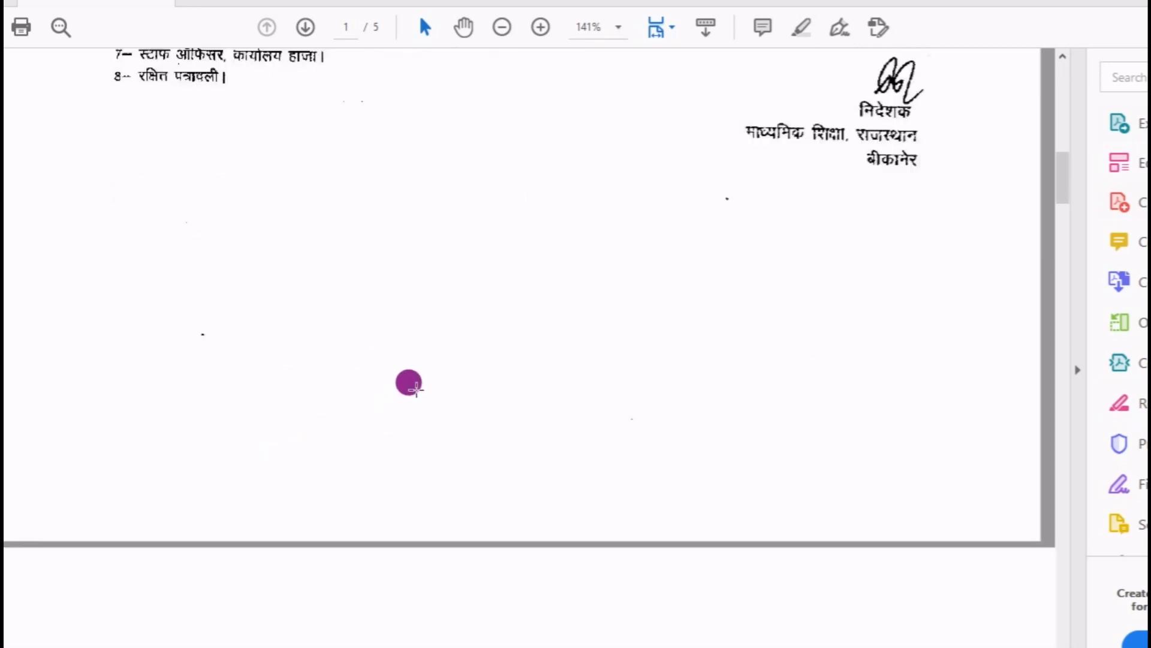
pyautogui.scroll(-8, 408, 404)
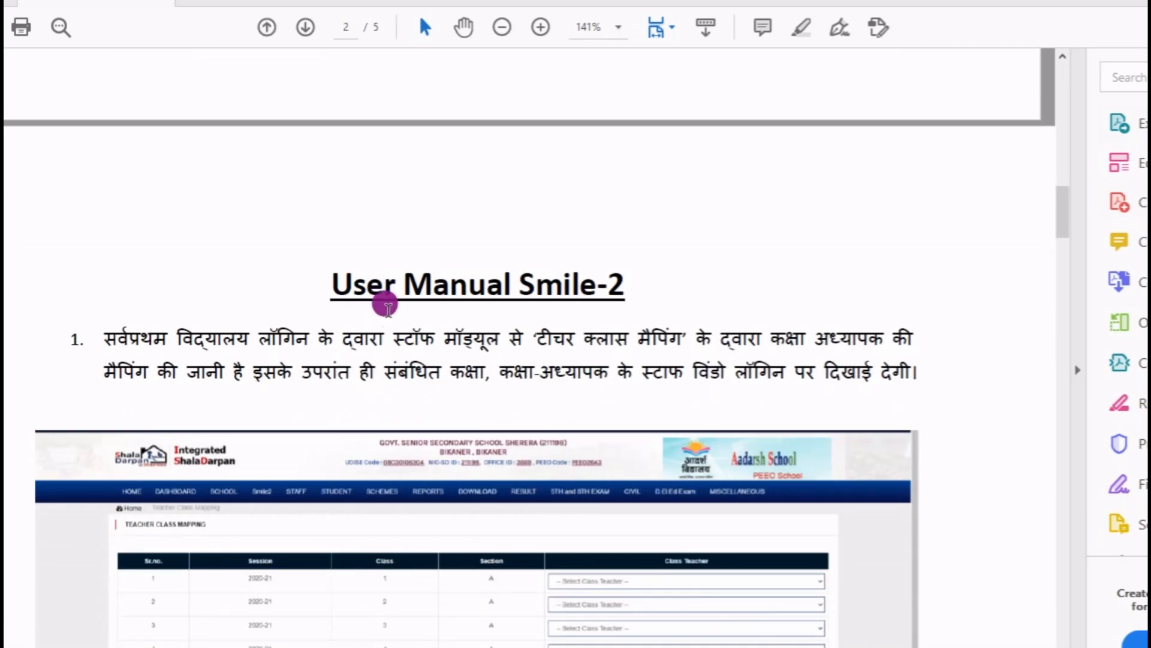
pyautogui.scroll(-1, 381, 291)
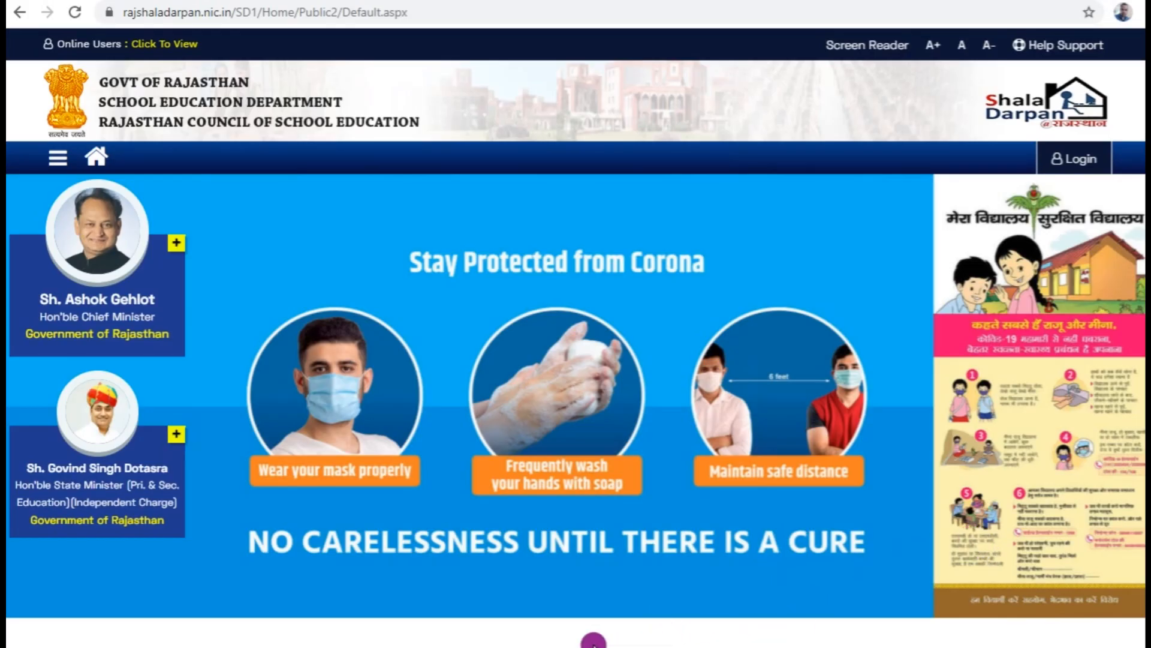
# - Go to the Staff Window's staff login from the Shala Darpan home page and display the staff account's SMILE 2 options
pyautogui.scroll(-6, 592, 637)
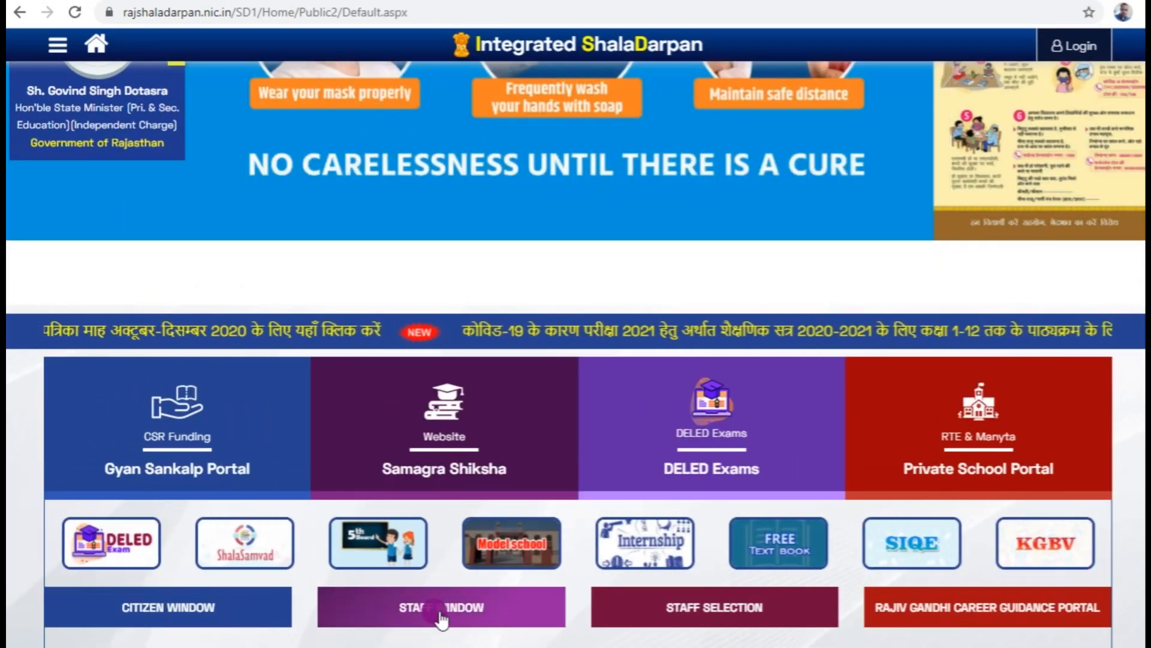
pyautogui.click(441, 617)
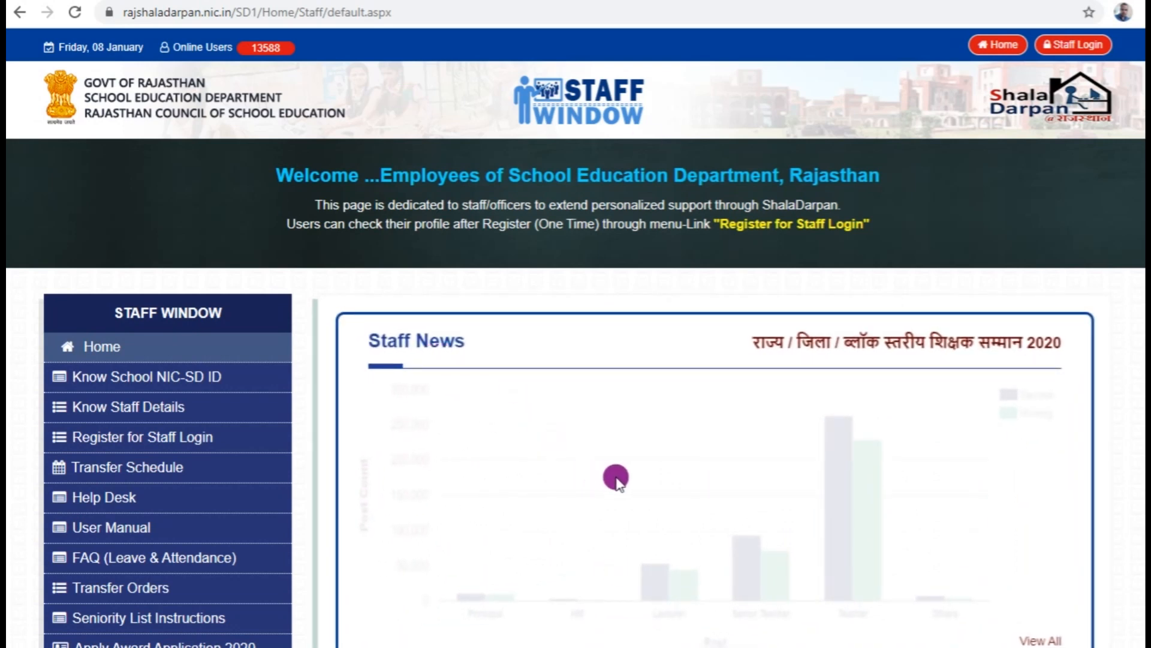
pyautogui.click(1074, 53)
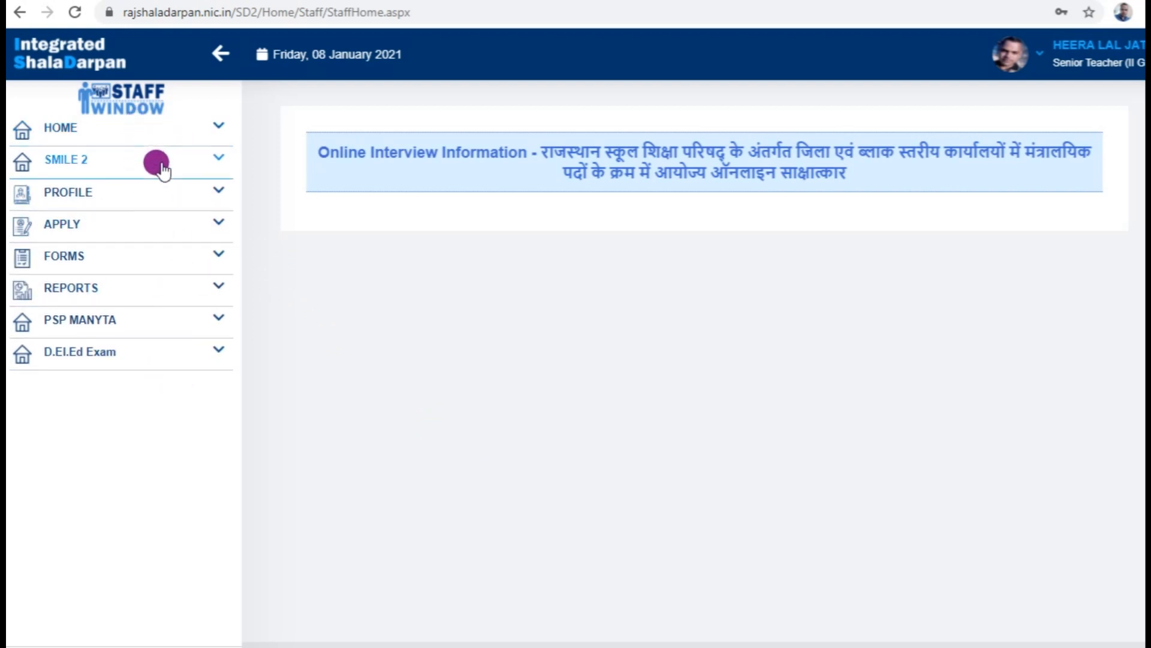
pyautogui.click(216, 160)
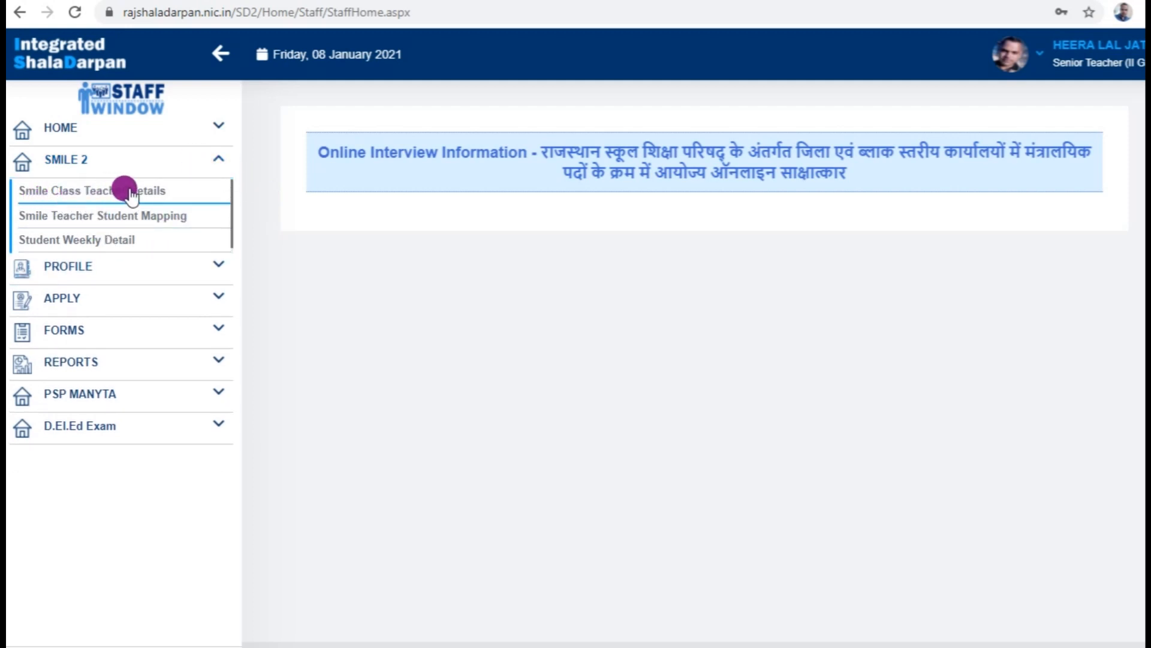
pyautogui.click(101, 192)
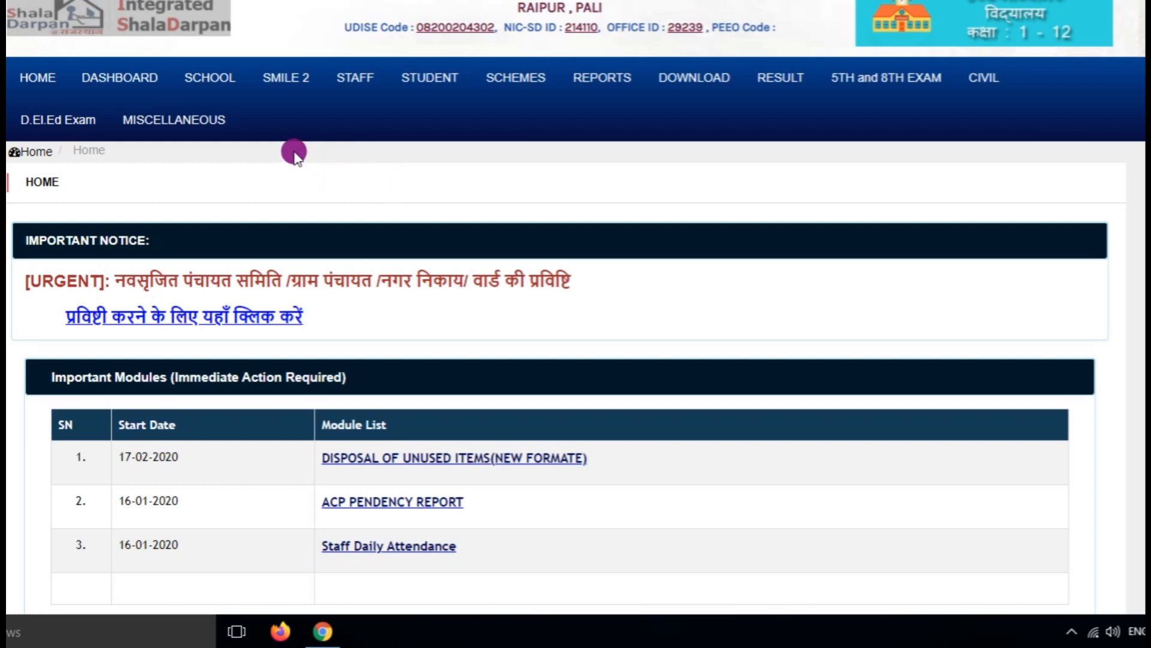
# - Open SMILE 2's Student Access Information in the school account and show the students of class 8, section A, for the class teacher
pyautogui.click(286, 81)
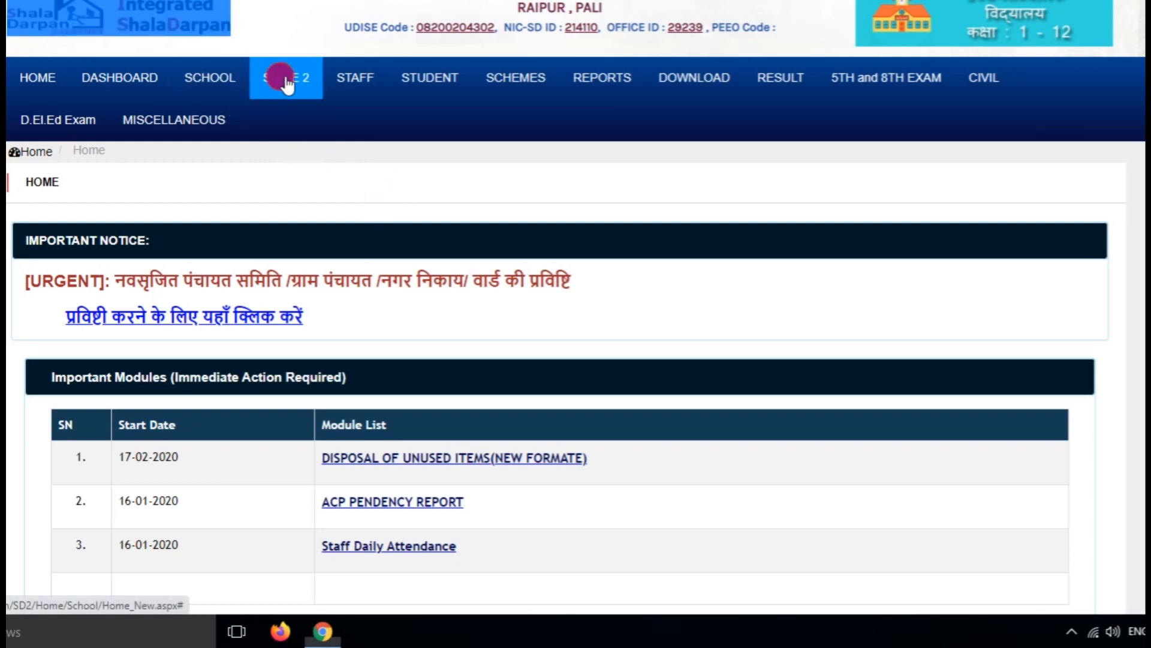
pyautogui.click(122, 201)
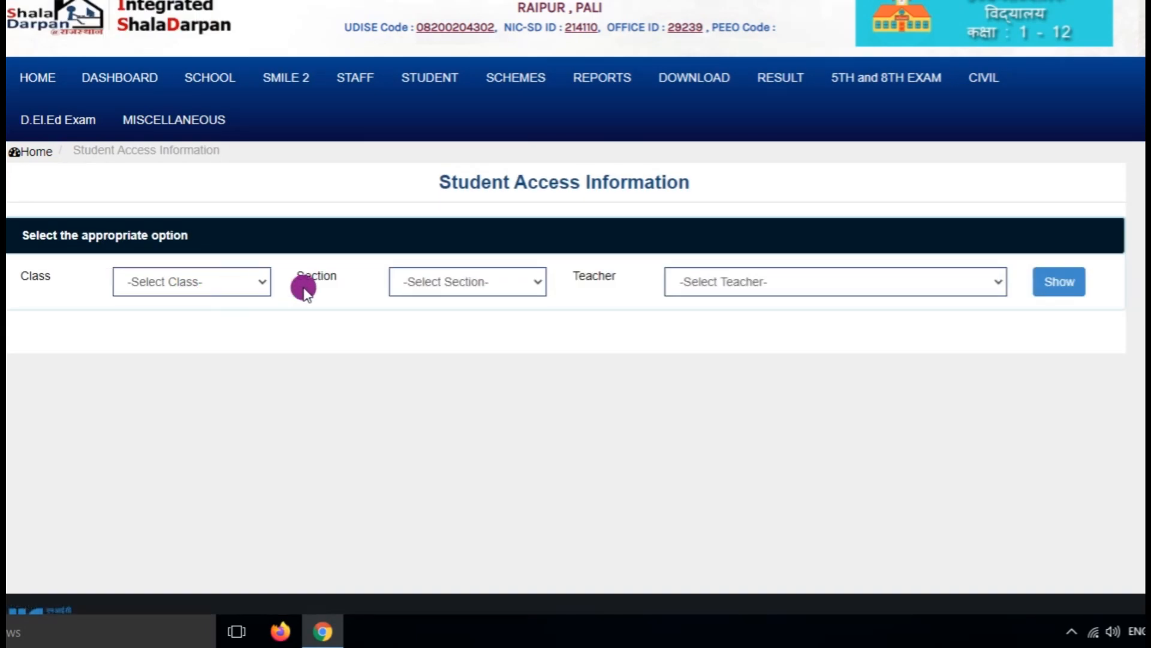
pyautogui.click(258, 284)
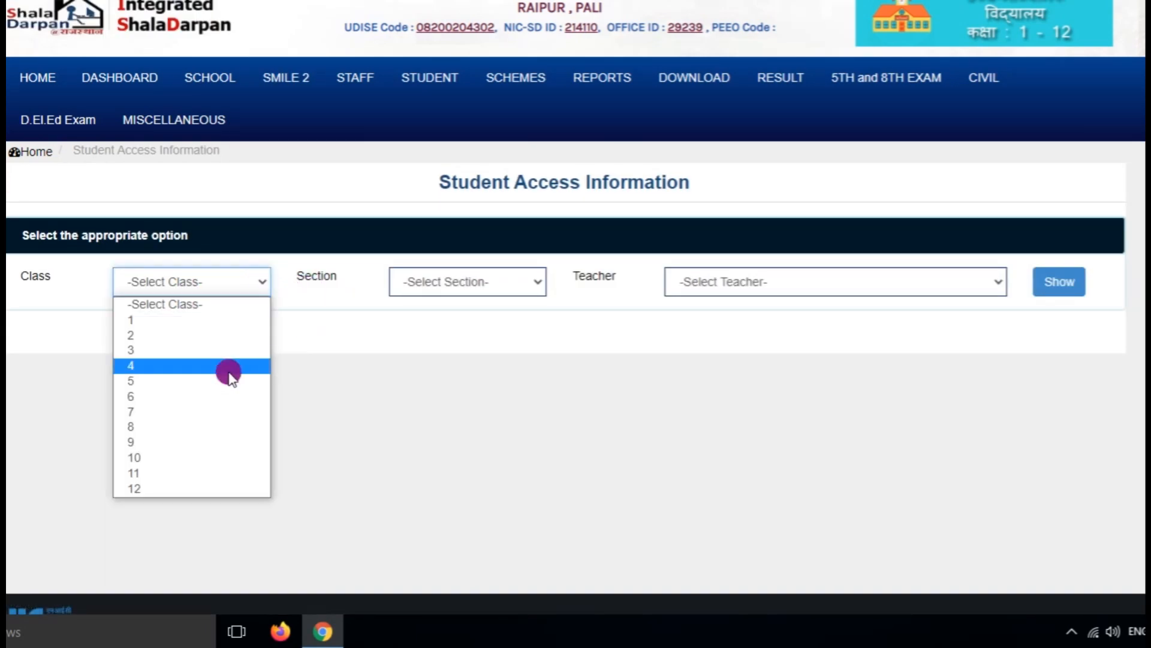
pyautogui.click(132, 427)
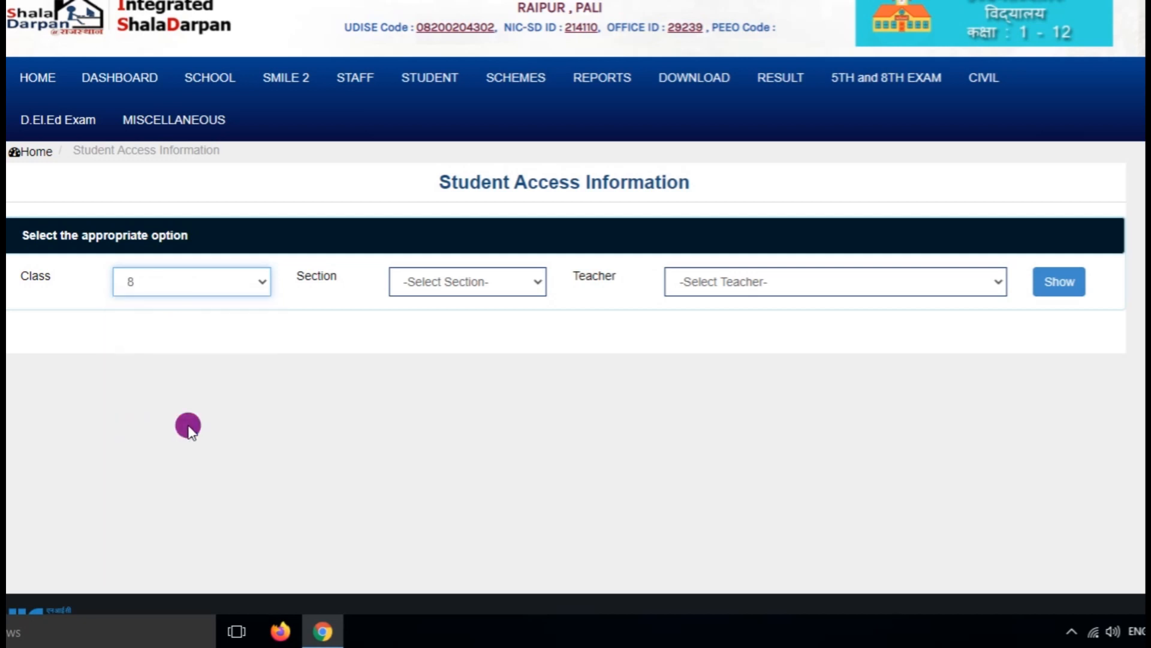
pyautogui.click(531, 283)
pyautogui.click(410, 321)
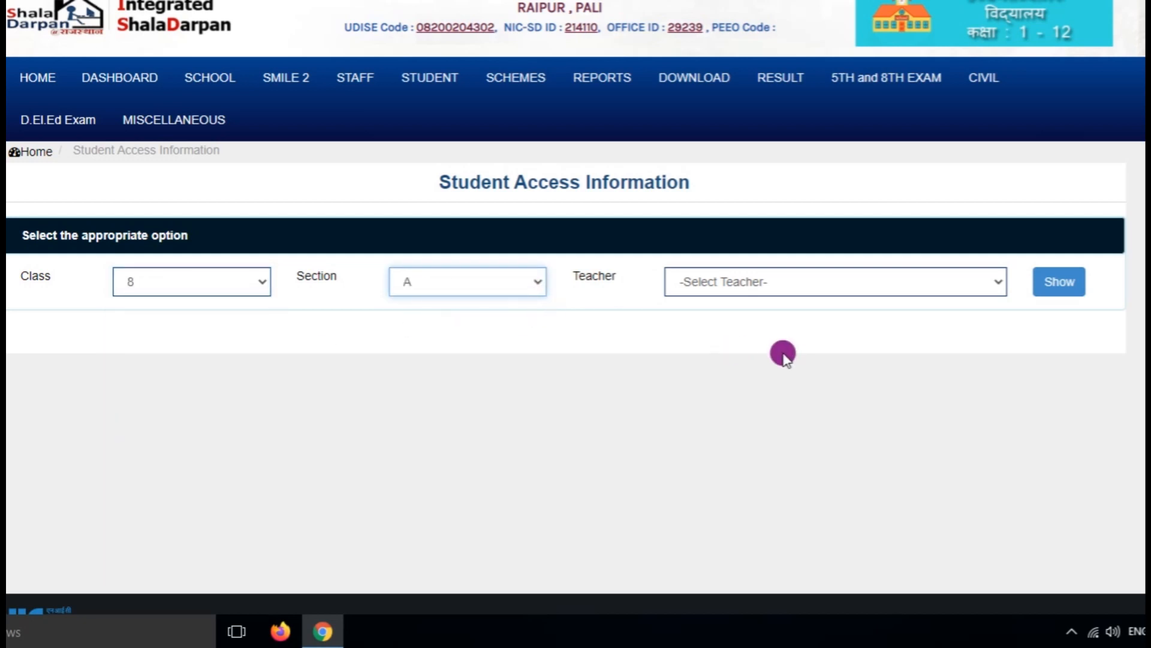
pyautogui.click(991, 281)
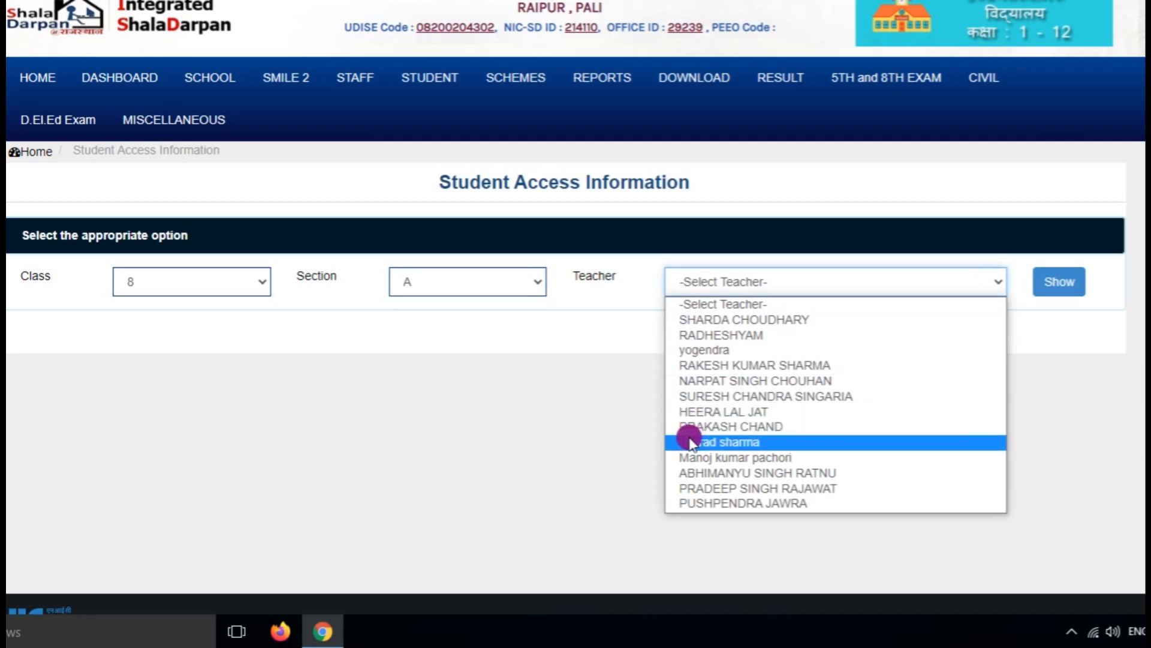
pyautogui.click(712, 413)
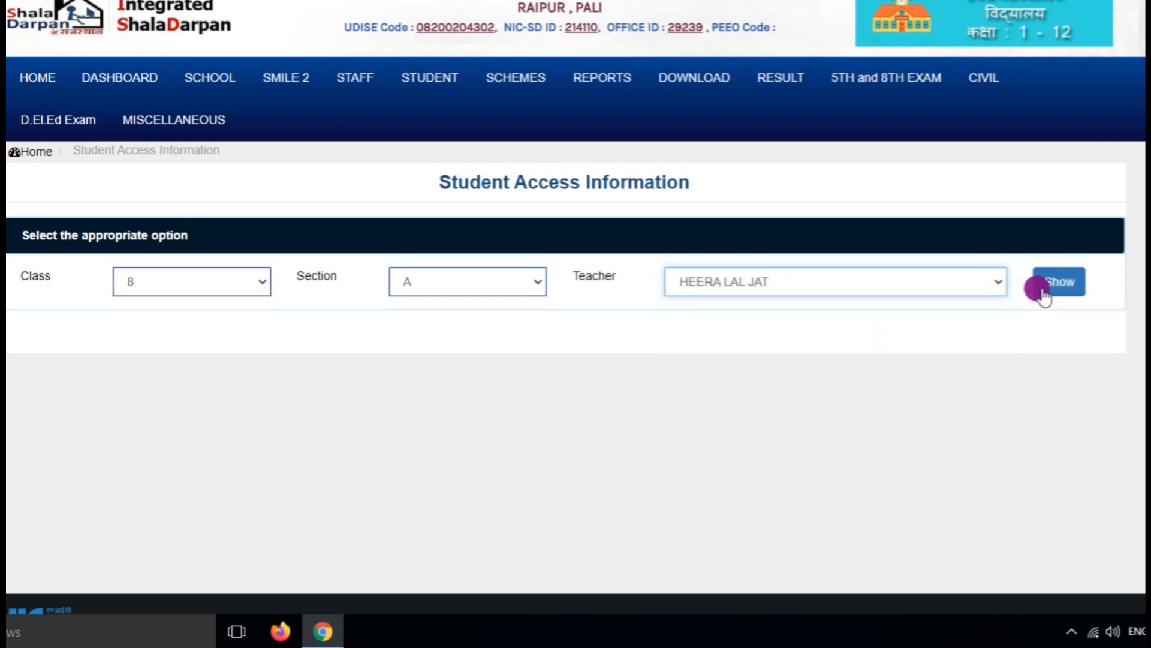
pyautogui.click(1064, 287)
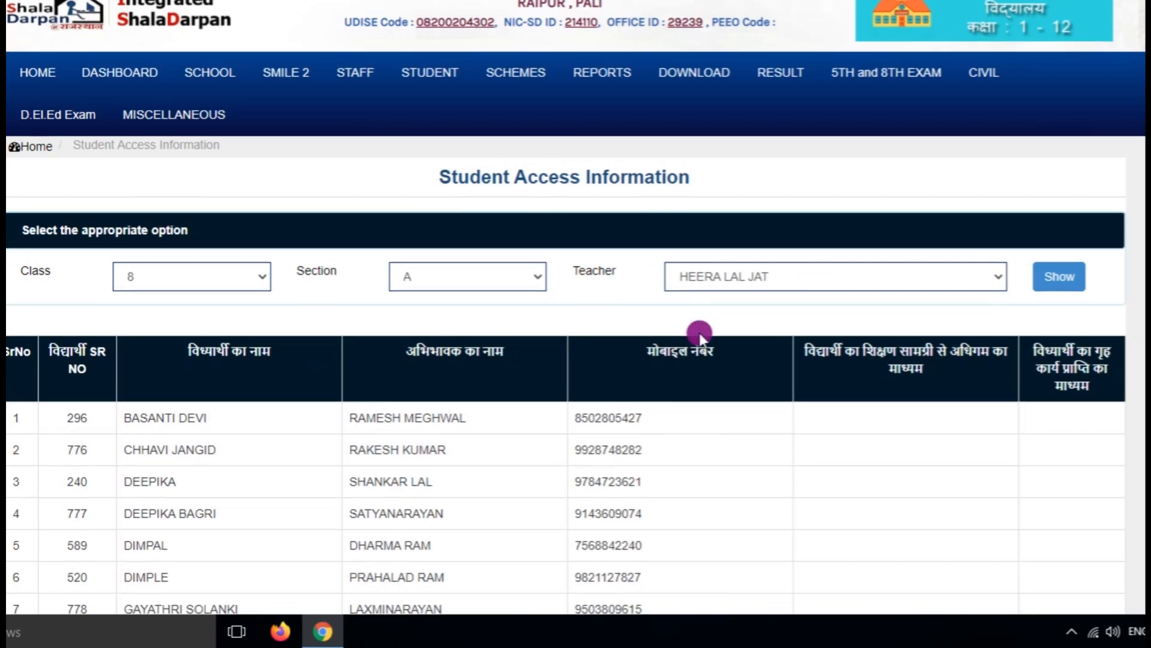
# - Review the class 8 A student list, including guardian names, mobile numbers and the learning and homework medium columns
pyautogui.scroll(-4, 672, 328)
pyautogui.scroll(-14, 653, 325)
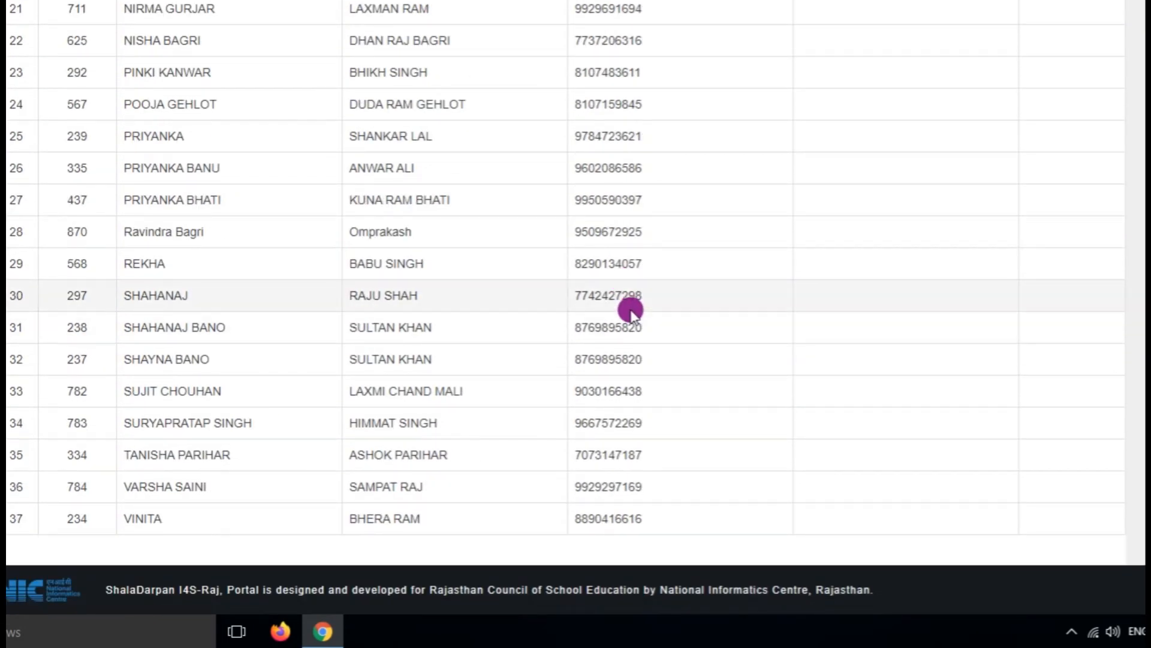
pyautogui.scroll(11, 631, 310)
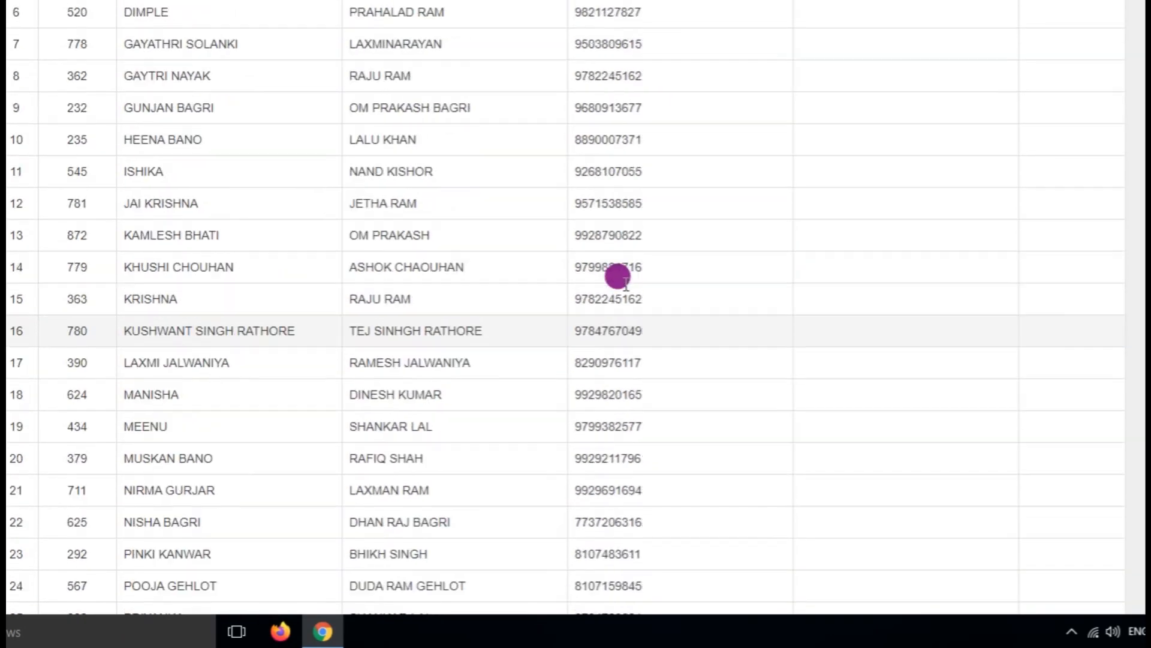
pyautogui.scroll(5, 626, 277)
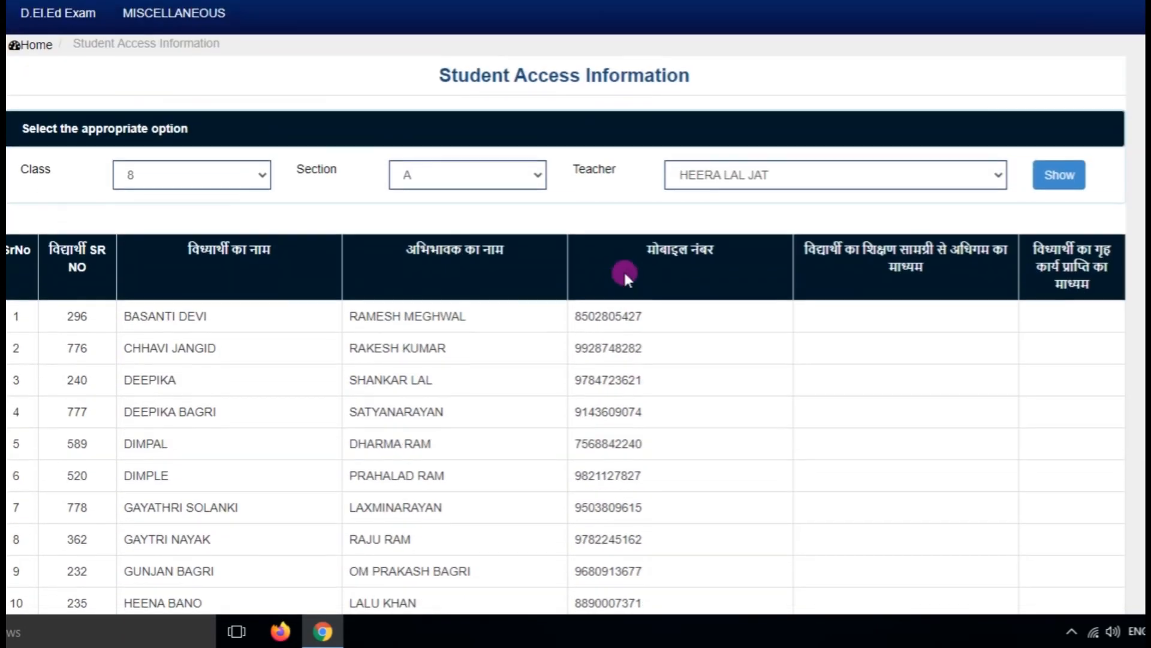
pyautogui.scroll(-1, 626, 272)
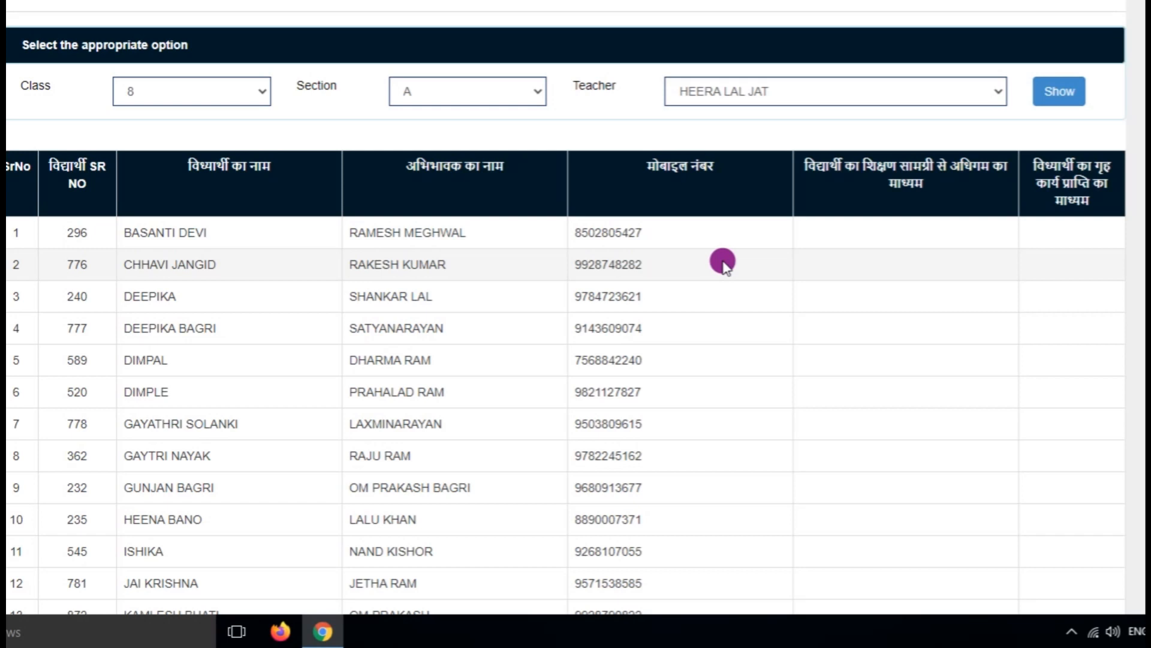
# - Switch to the Staff Window account and open Smile Class Teacher Details under SMILE 2
pyautogui.click(84, 38)
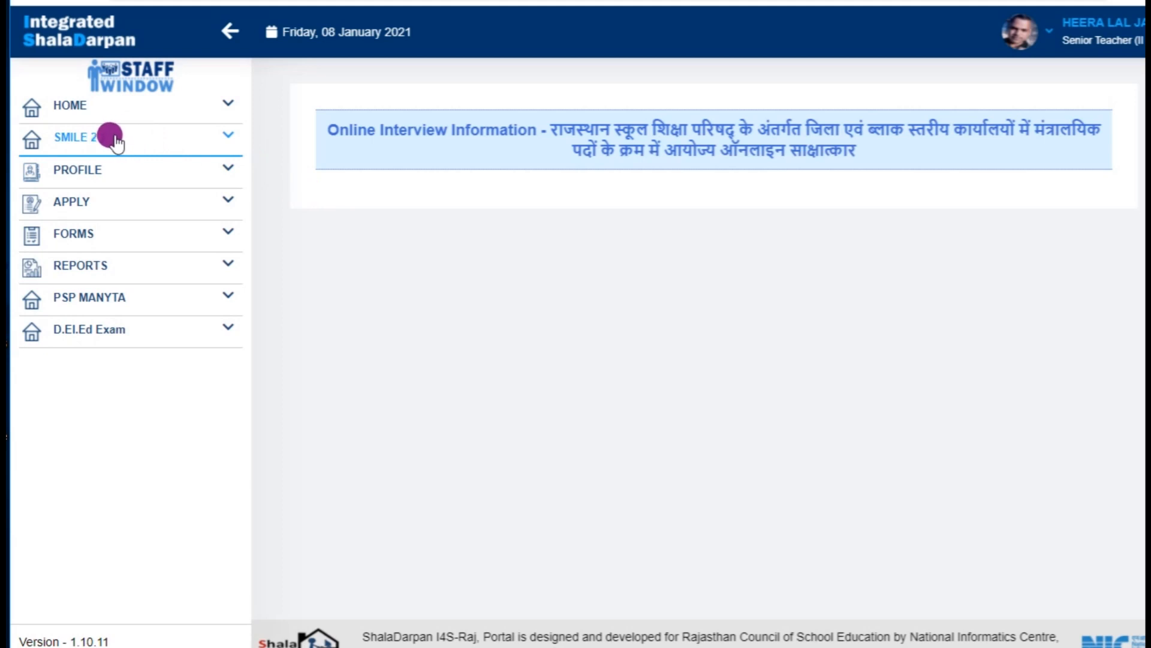
pyautogui.click(222, 135)
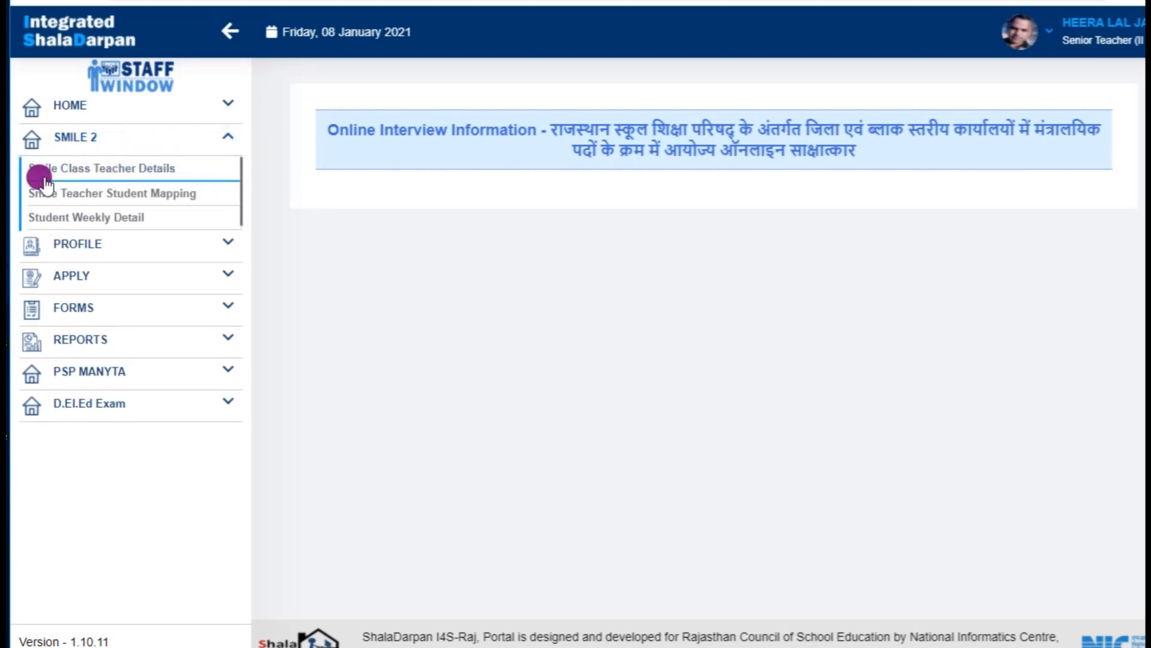
pyautogui.click(144, 169)
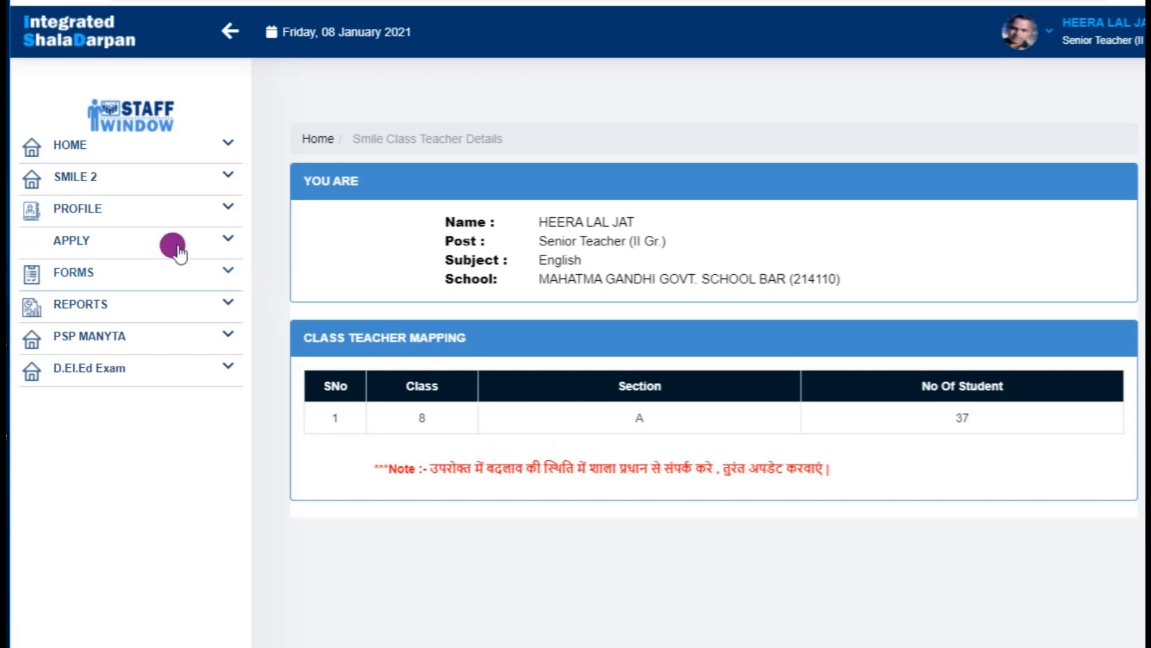
# - Open Smile Teacher Student Mapping and show the students of class 8, section A
pyautogui.click(231, 180)
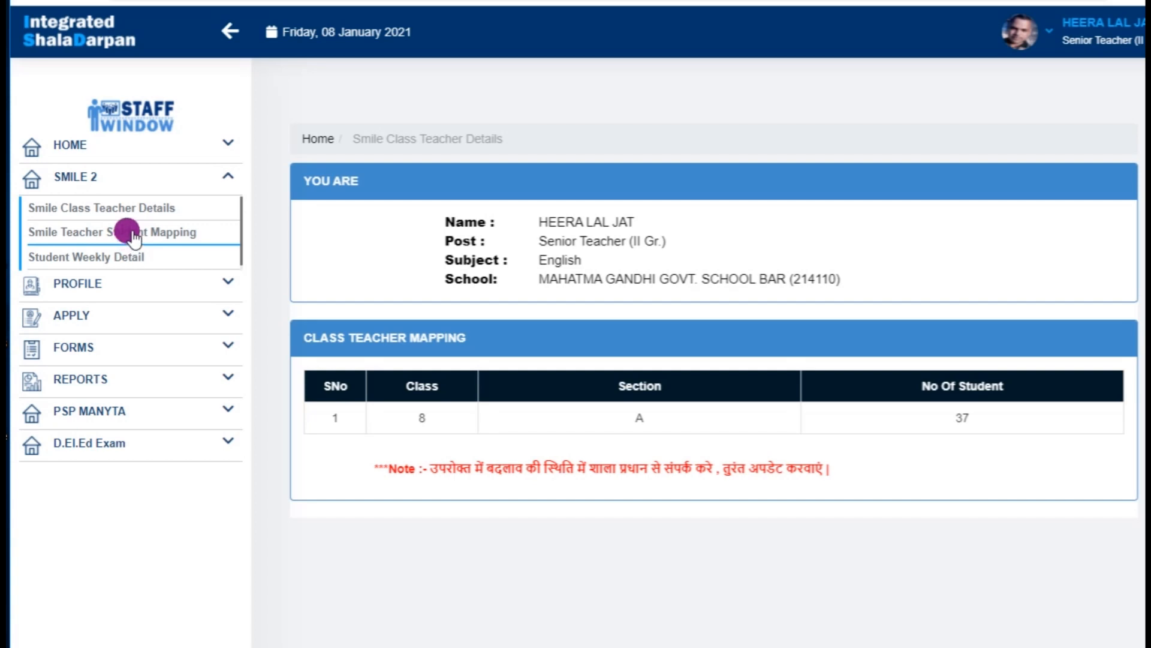
pyautogui.click(133, 237)
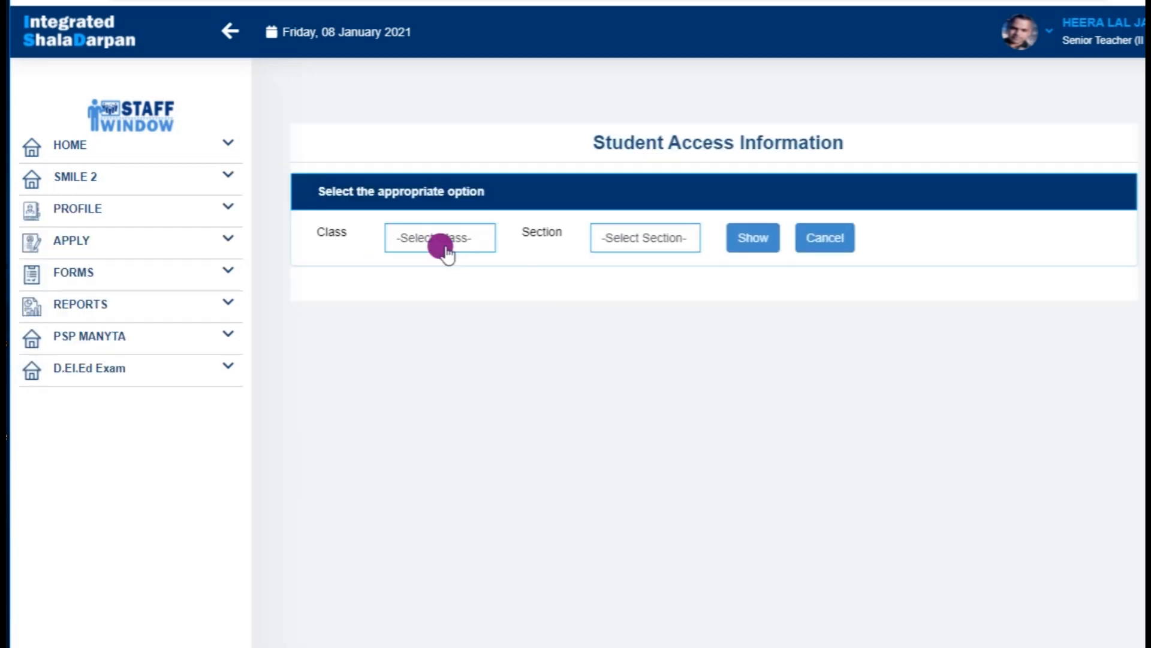
pyautogui.click(411, 243)
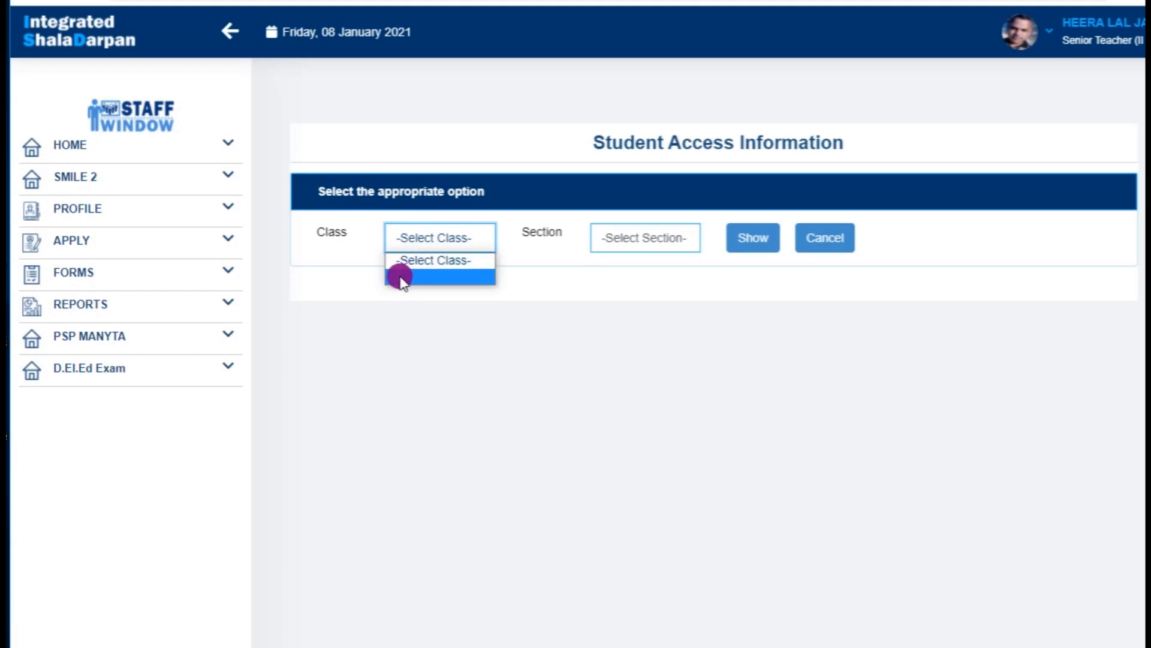
pyautogui.click(403, 277)
pyautogui.click(667, 243)
pyautogui.click(612, 273)
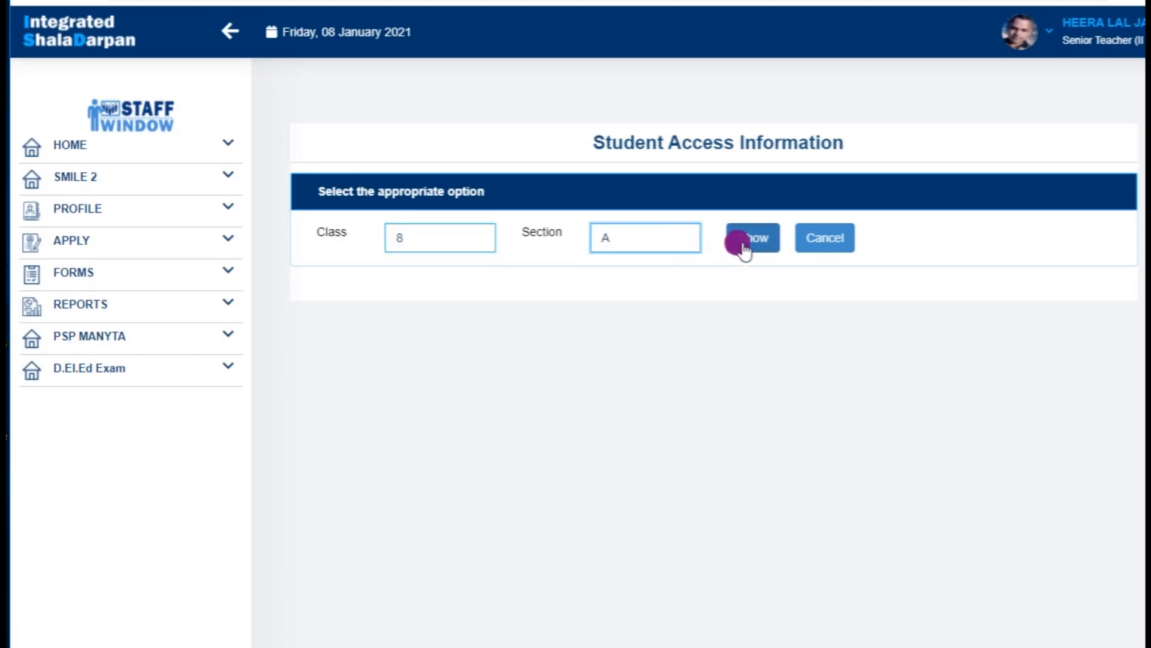
pyautogui.click(754, 242)
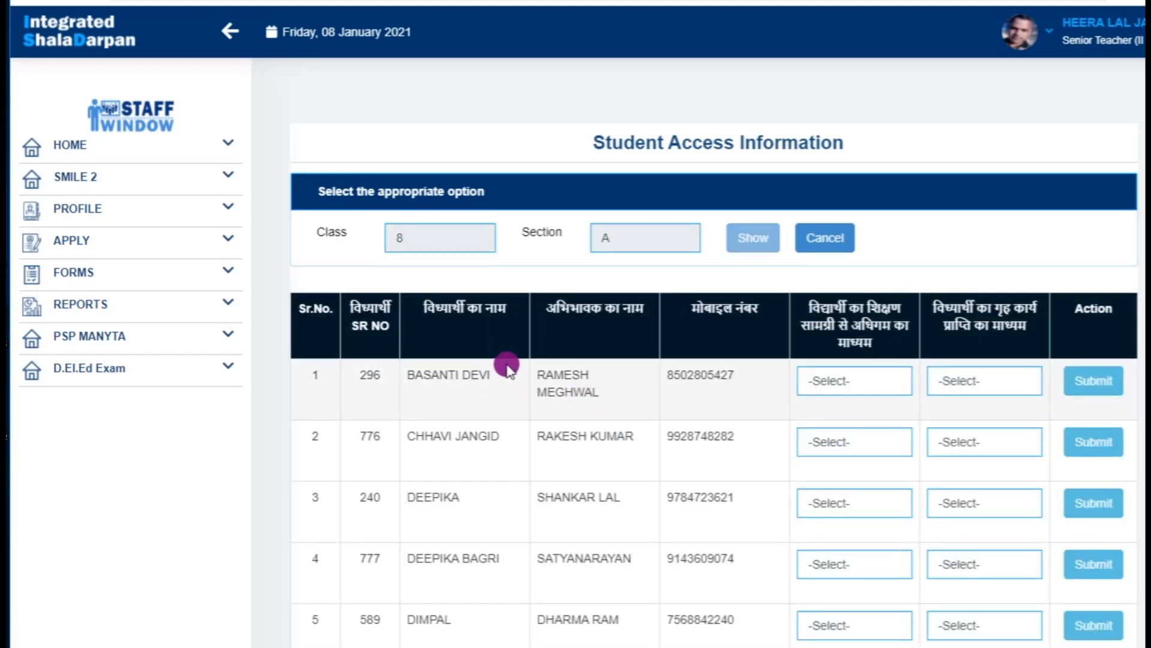
# - Record and submit डिजिटल (व्हाटसएप्प द्वारा) as both the learning medium and the homework medium for the first student in the list
pyautogui.scroll(-3, 505, 336)
pyautogui.scroll(-15, 503, 306)
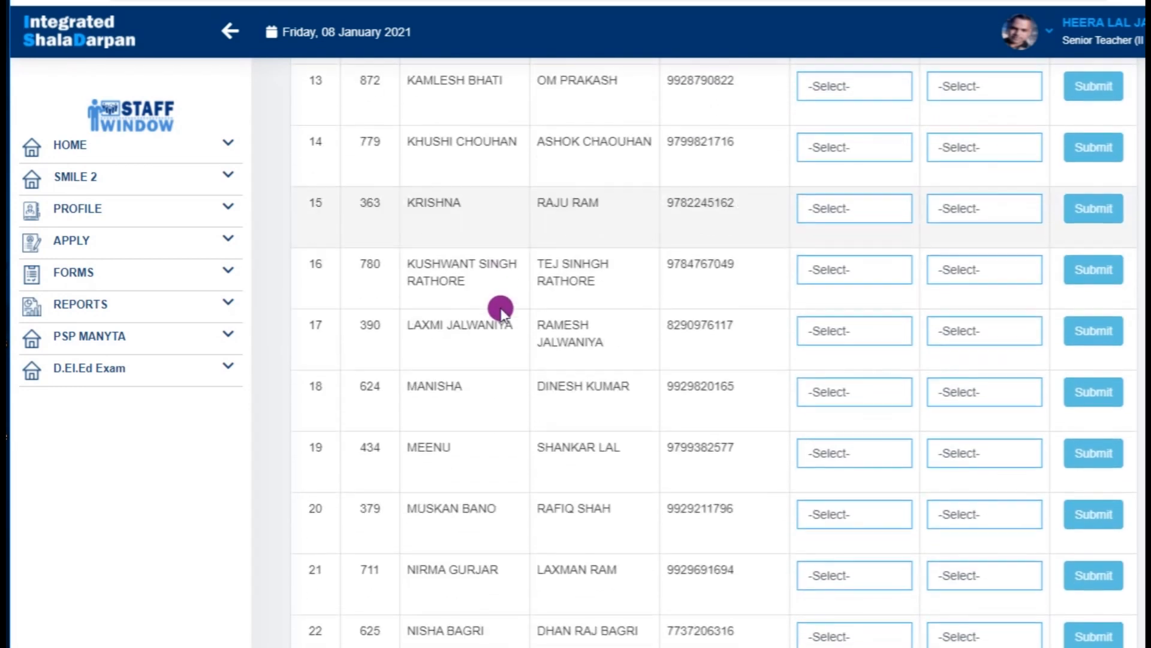
pyautogui.scroll(3, 495, 311)
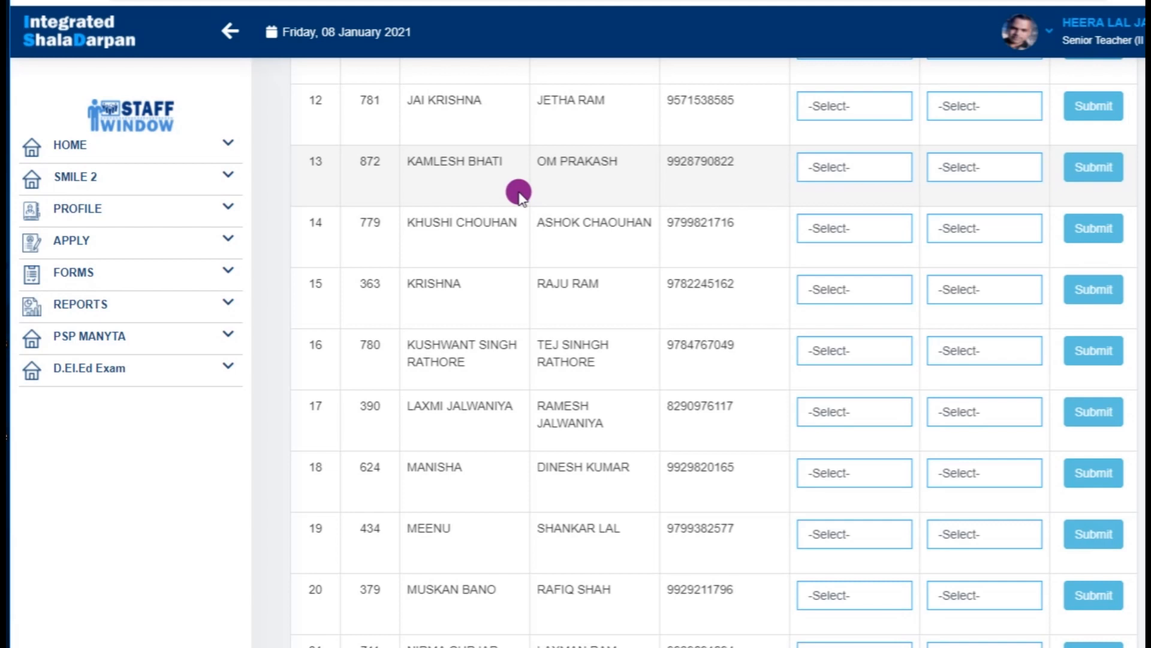
pyautogui.scroll(12, 527, 190)
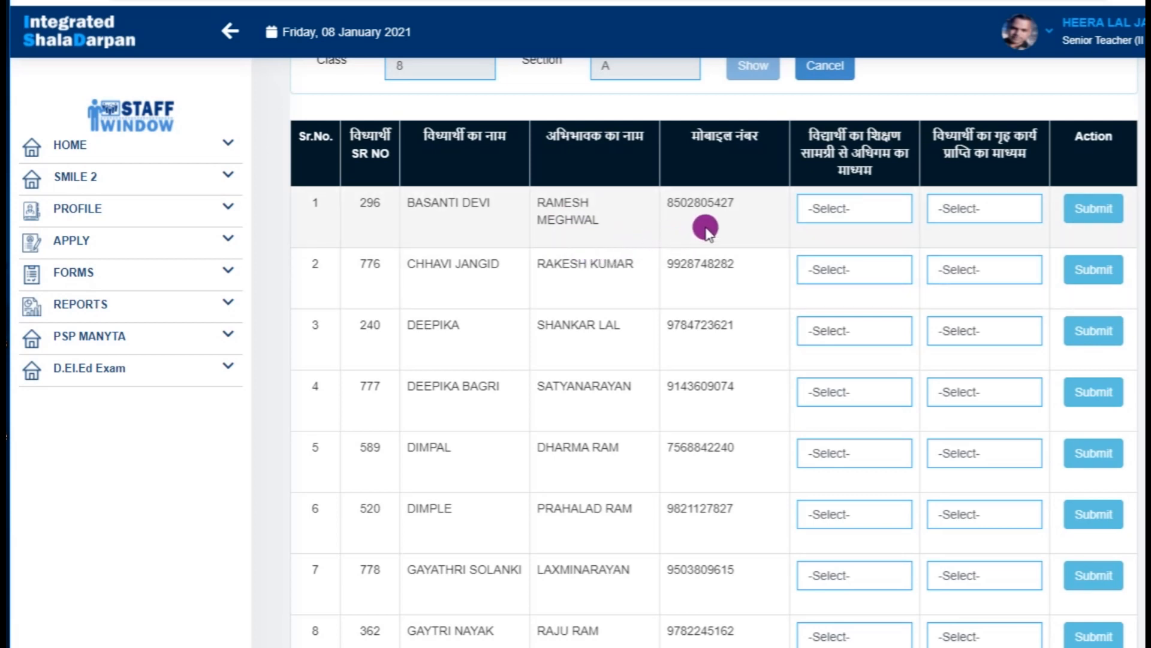
pyautogui.click(856, 211)
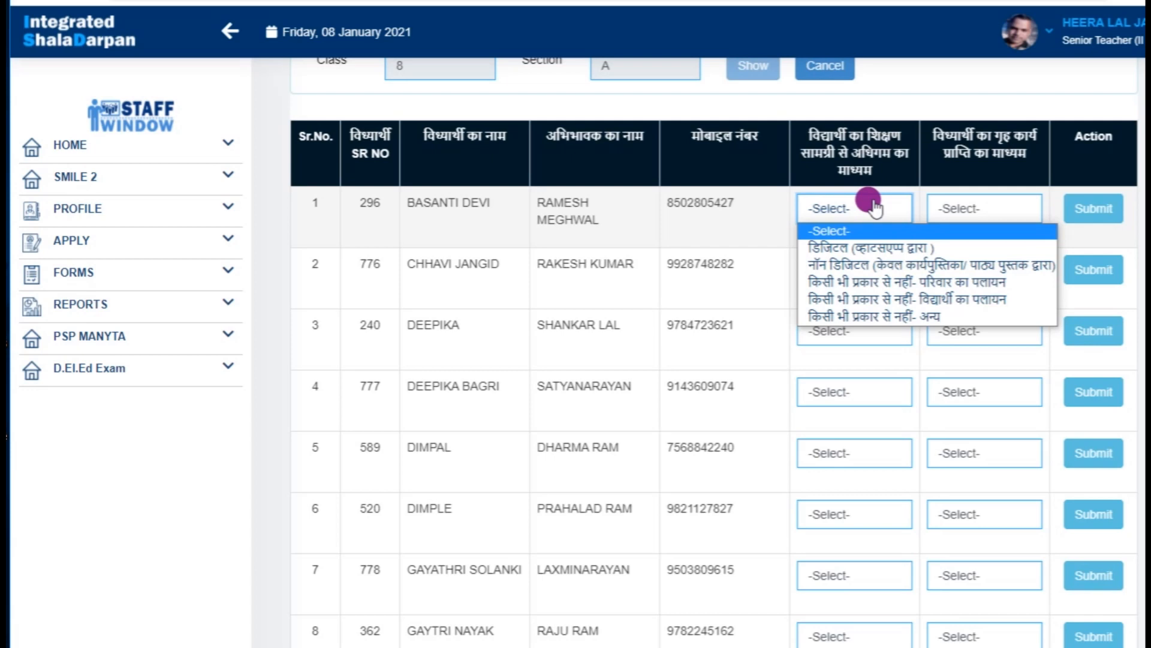
pyautogui.click(841, 250)
pyautogui.scroll(2, 836, 220)
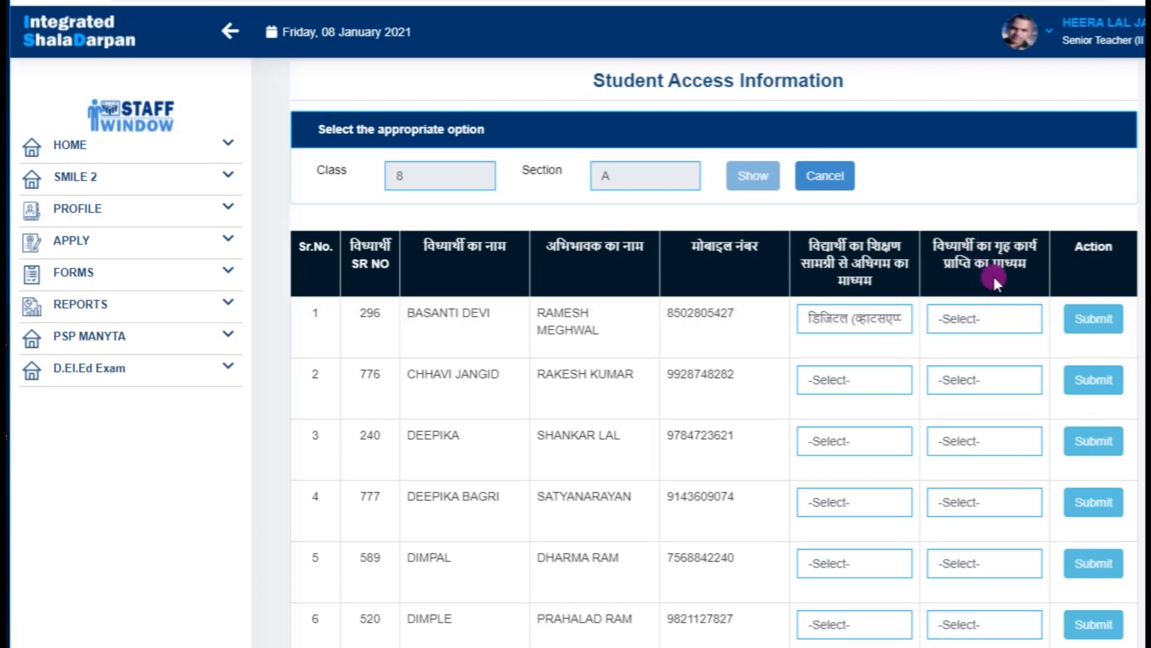
pyautogui.click(972, 323)
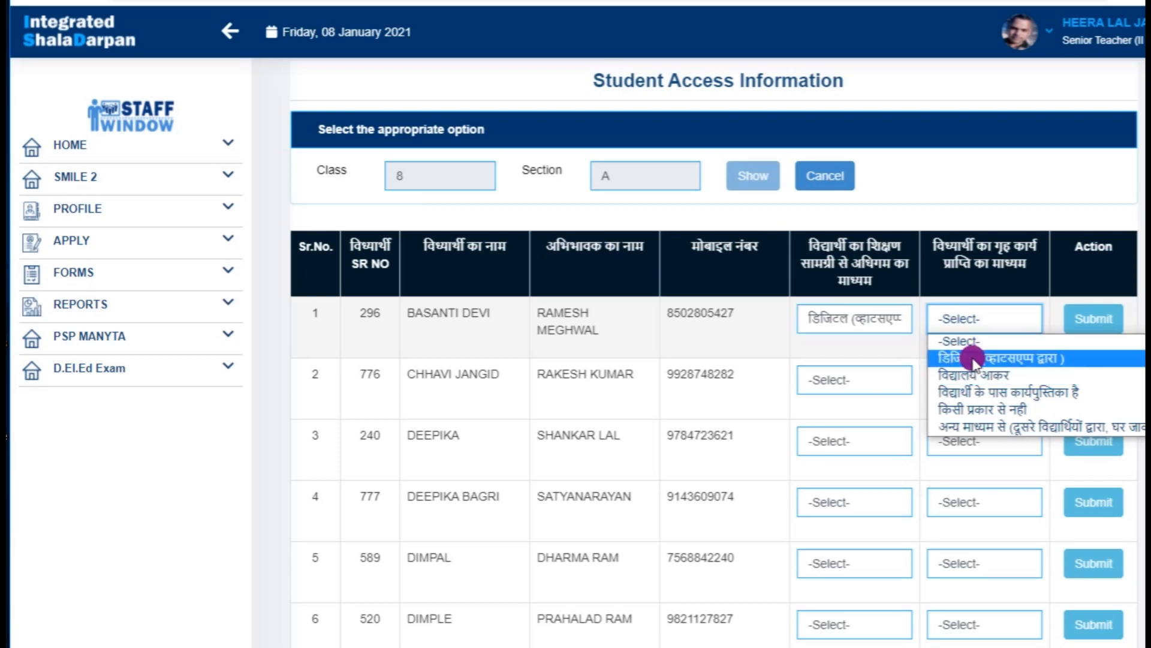
pyautogui.click(973, 358)
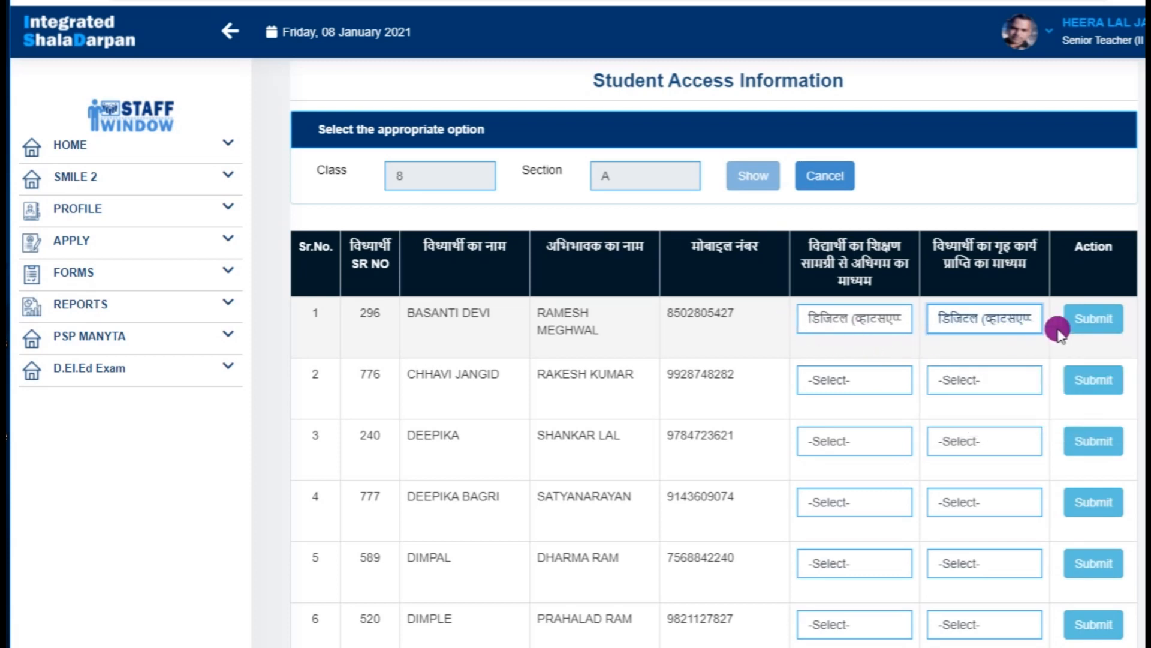
pyautogui.click(1095, 321)
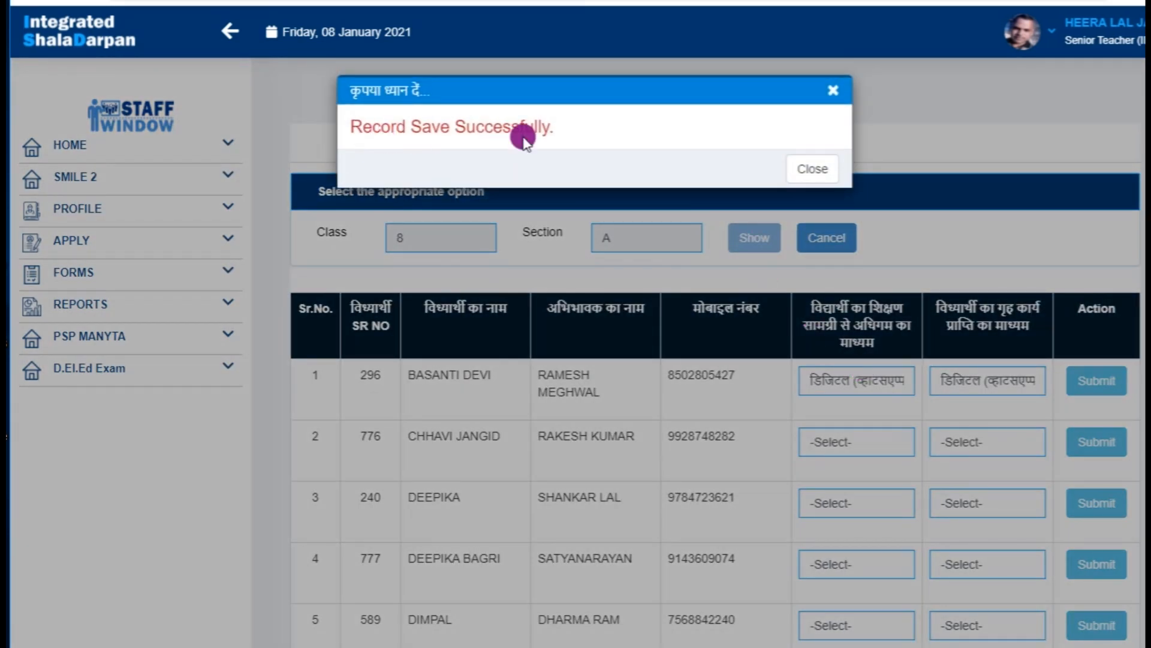
pyautogui.click(819, 169)
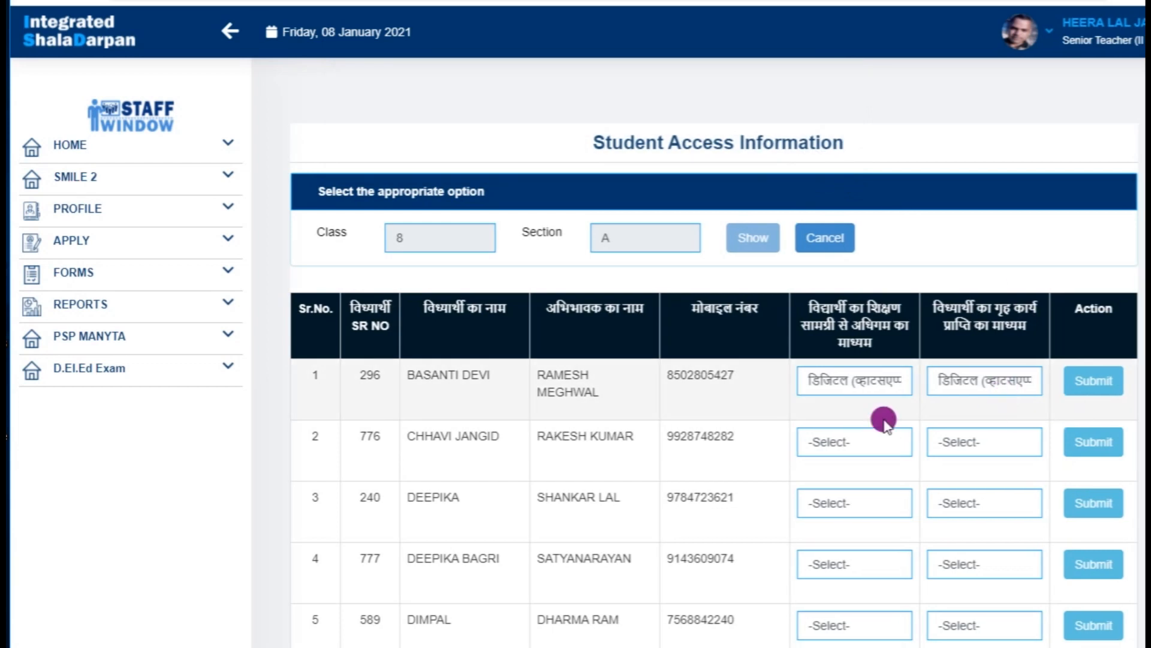
# - Submit the second student's learning medium as नॉन डिजिटल (केवल कार्यपुस्तिका/ पाठ्य पुस्तक द्वारा) and homework medium as विद्यालय आकर
pyautogui.click(903, 444)
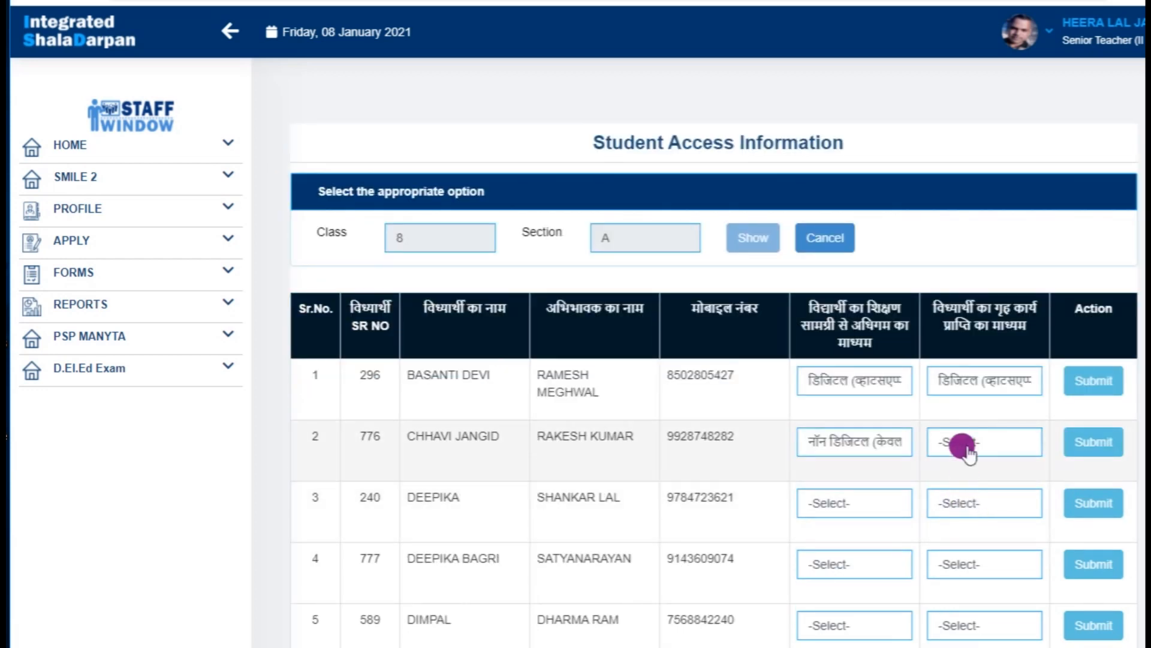
pyautogui.click(967, 450)
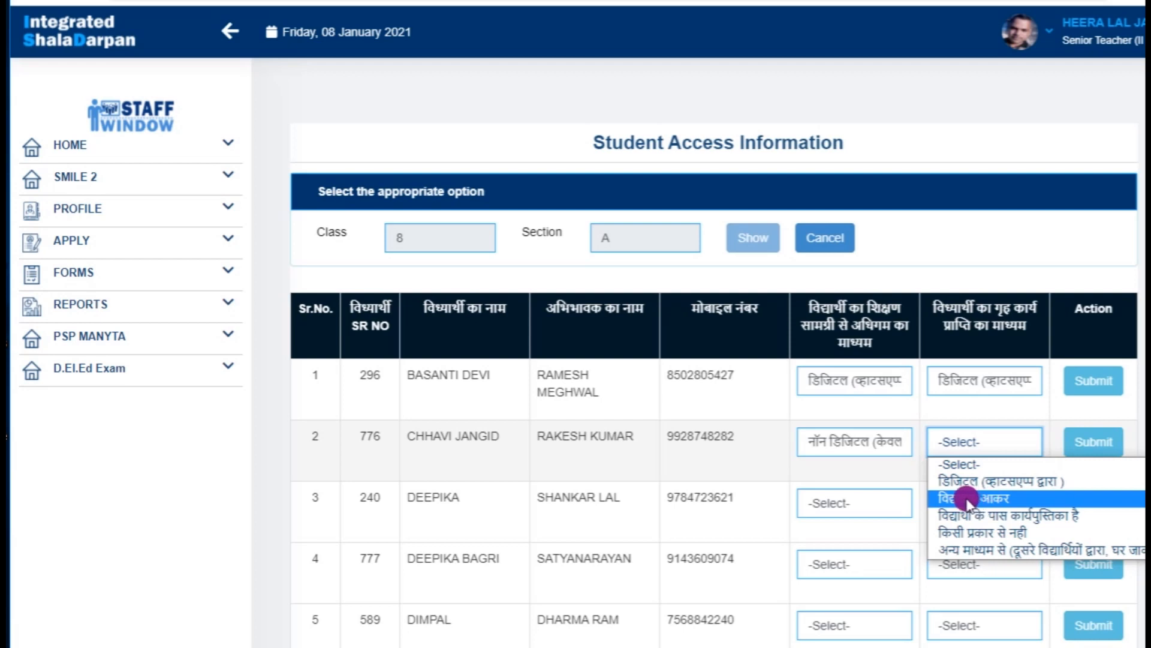
pyautogui.click(965, 499)
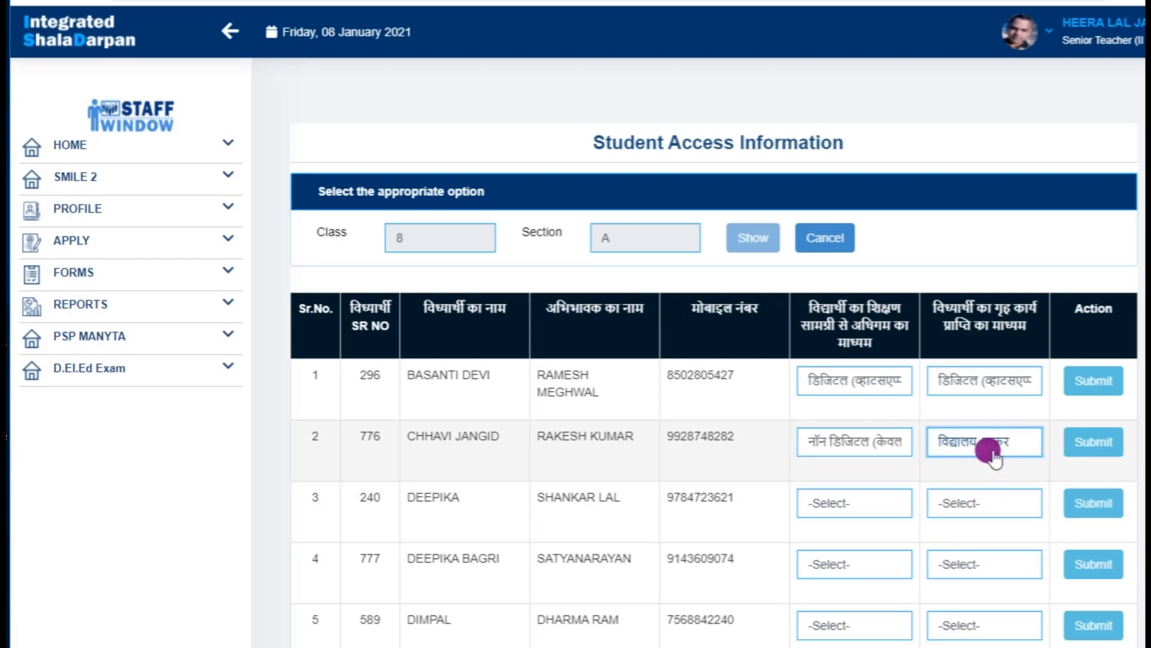
pyautogui.click(1092, 441)
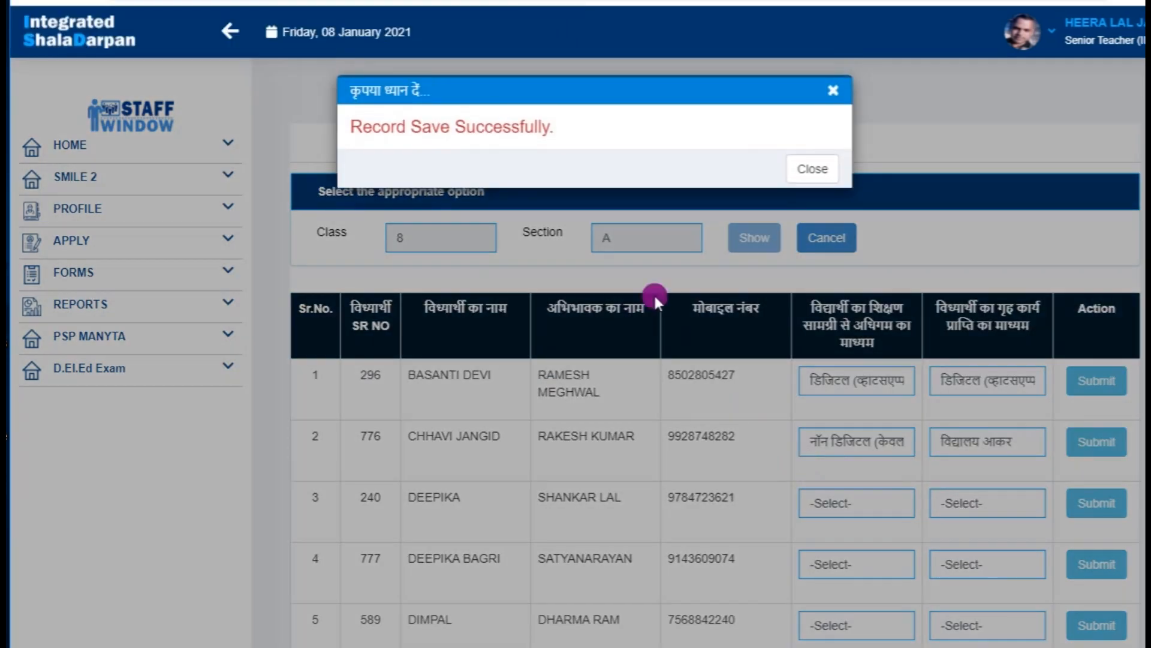
pyautogui.click(812, 168)
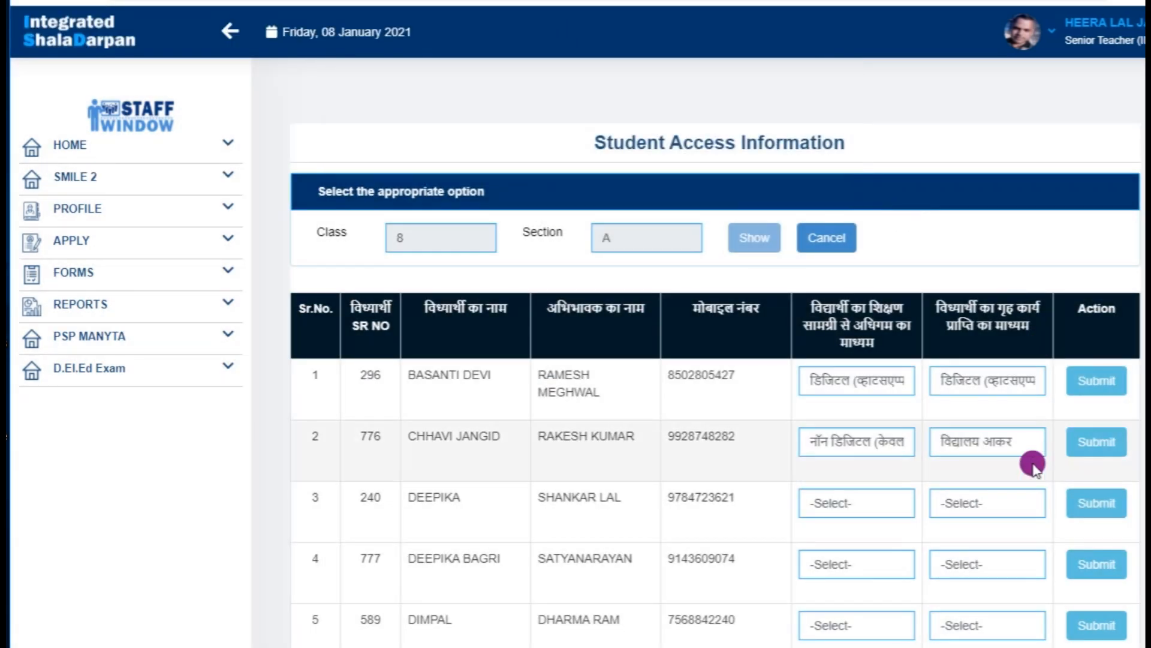
# - Set the third student's learning and homework mediums to डिजिटल (व्हाटसएप्प द्वारा) and submit the record
pyautogui.scroll(-3, 688, 344)
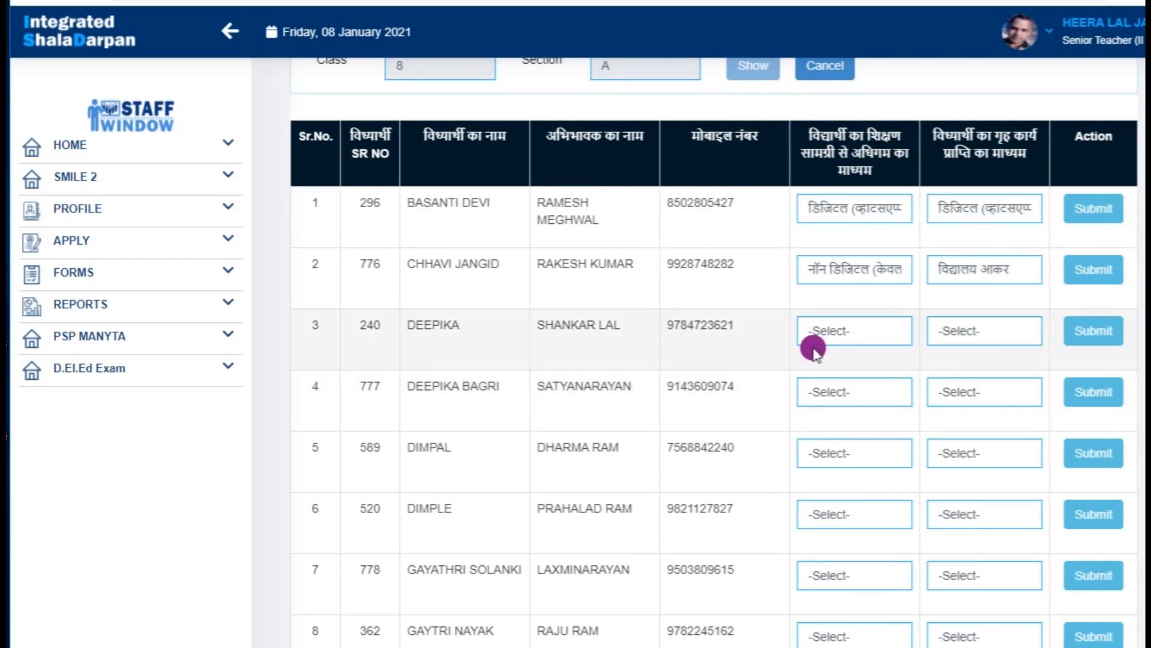
pyautogui.click(848, 331)
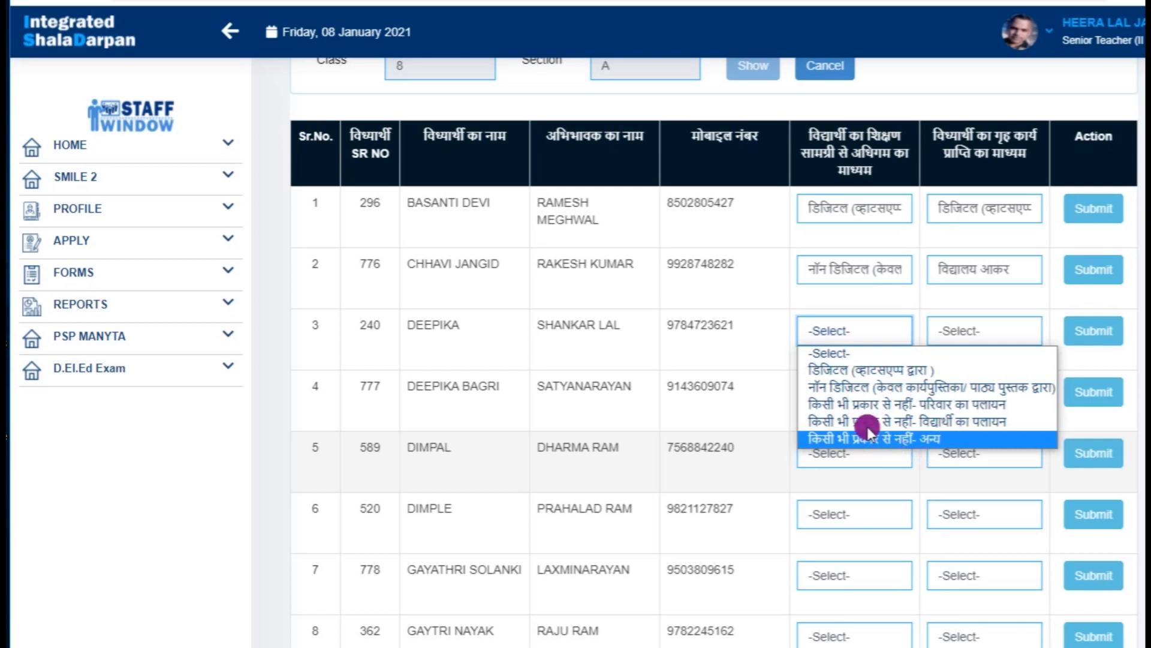
pyautogui.click(875, 370)
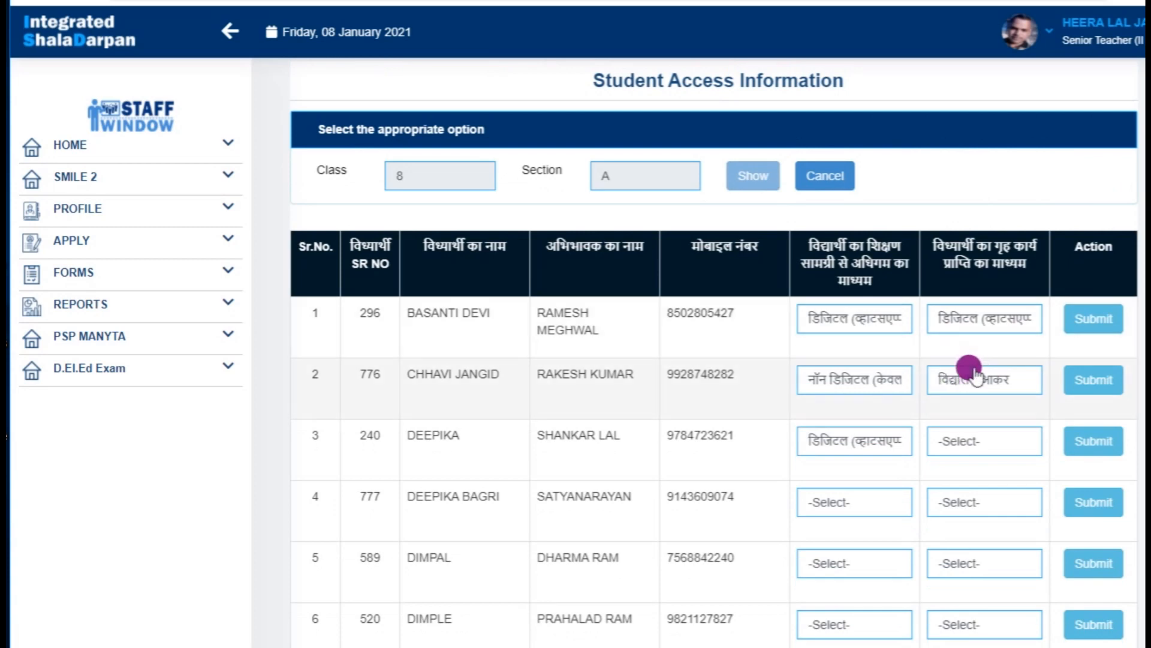
pyautogui.click(962, 442)
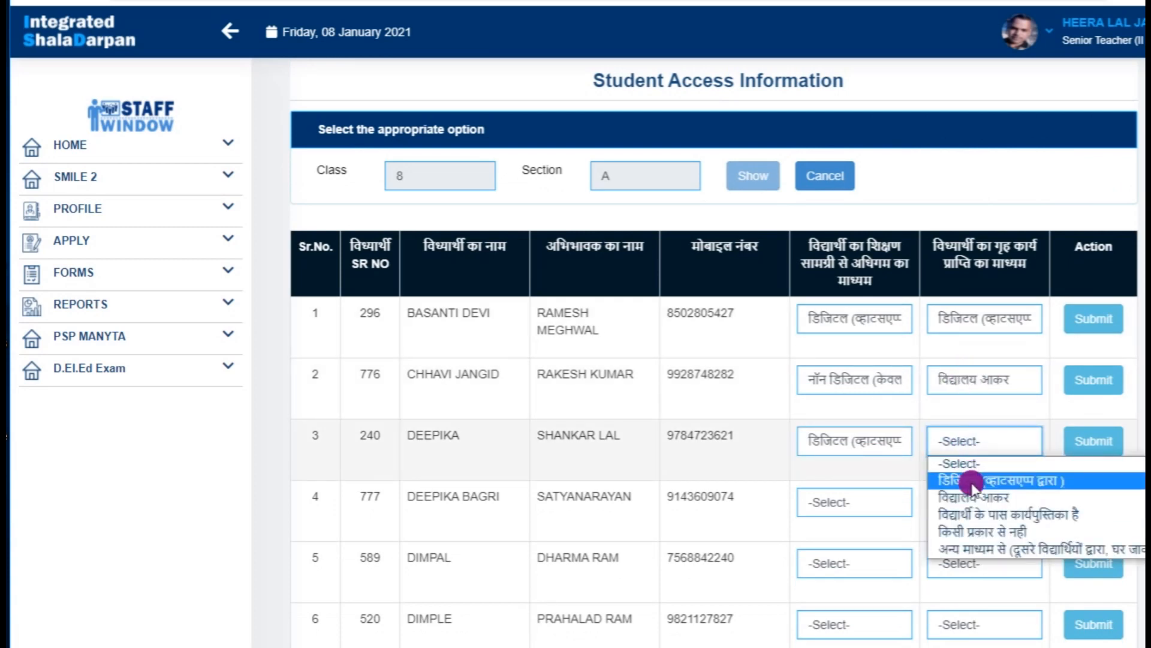
pyautogui.click(973, 481)
pyautogui.click(1069, 439)
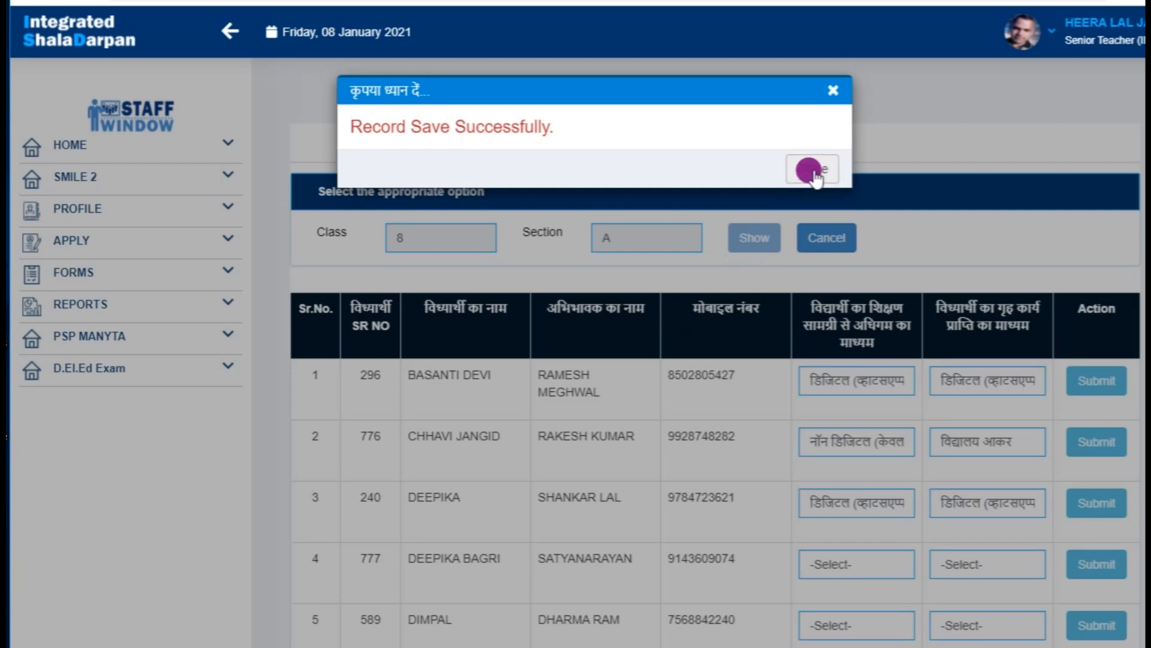
pyautogui.click(812, 172)
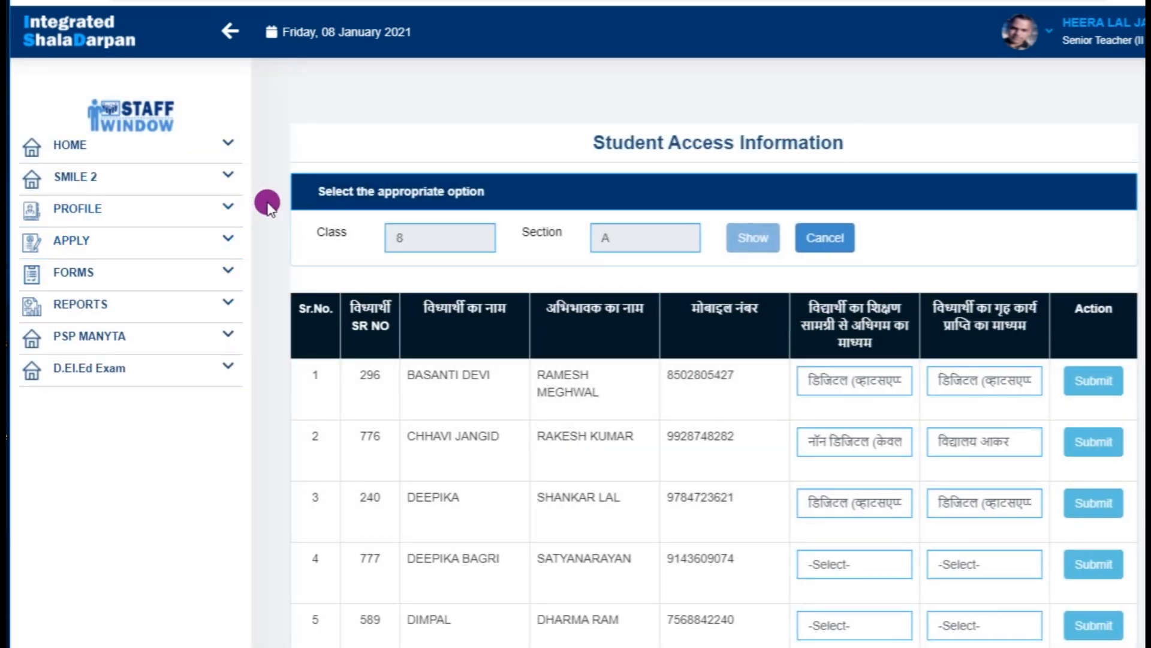
# - Open Student Weekly Detail under SMILE 2 and choose class 8, section A
pyautogui.click(230, 180)
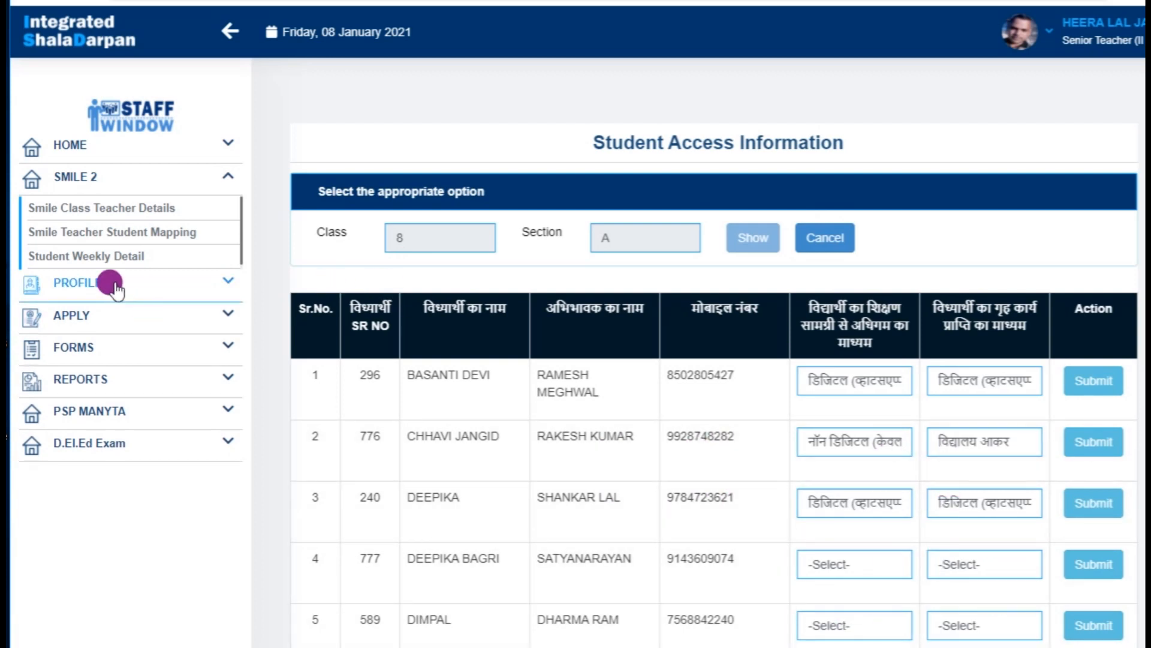
pyautogui.click(96, 257)
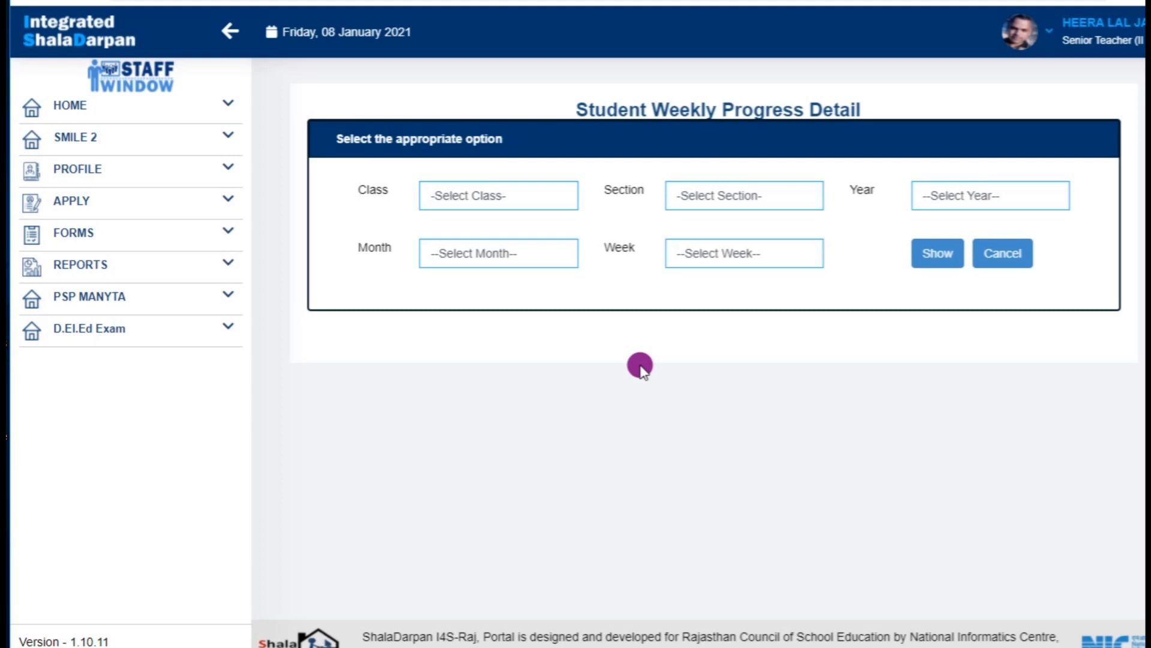
pyautogui.click(528, 198)
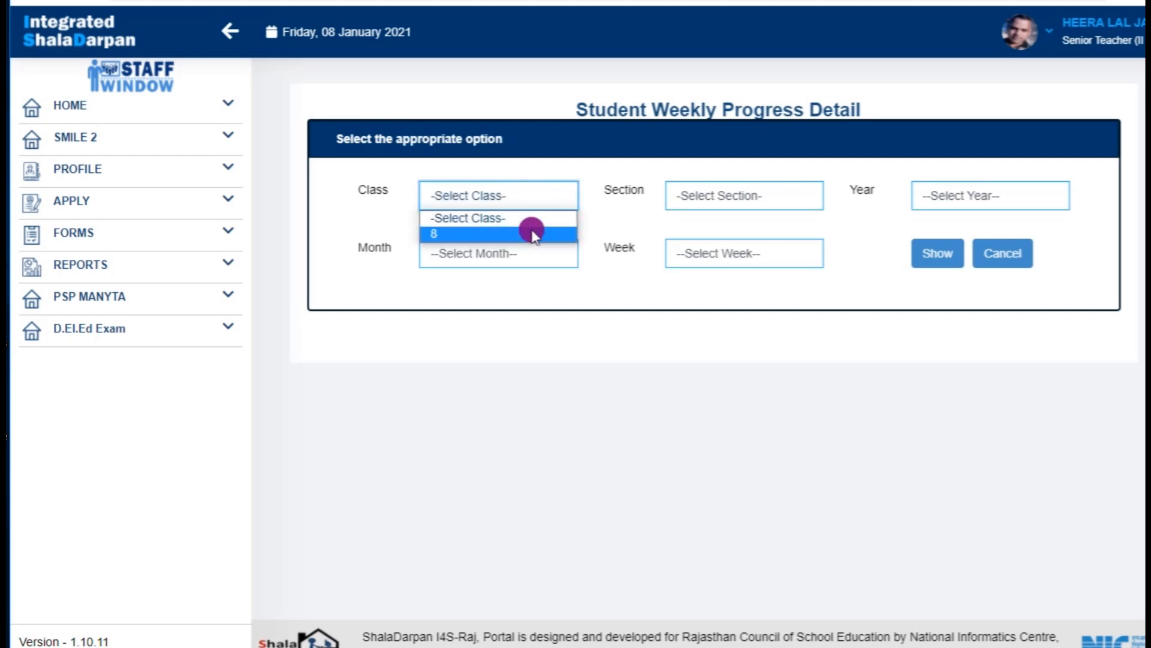
pyautogui.click(438, 235)
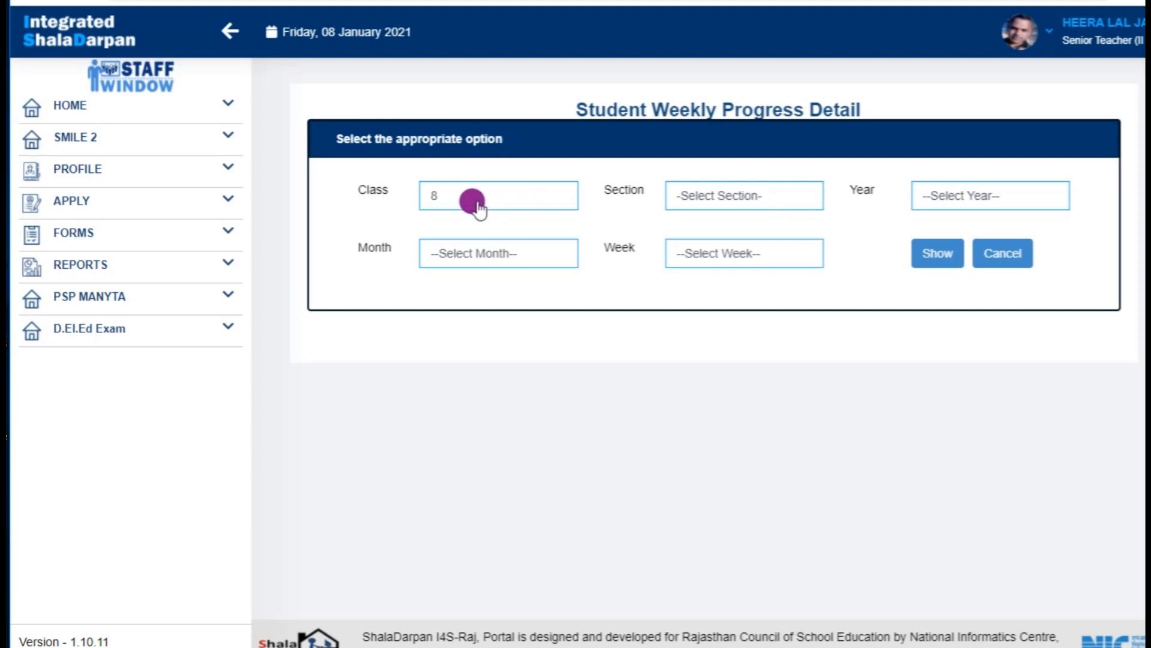
pyautogui.click(744, 196)
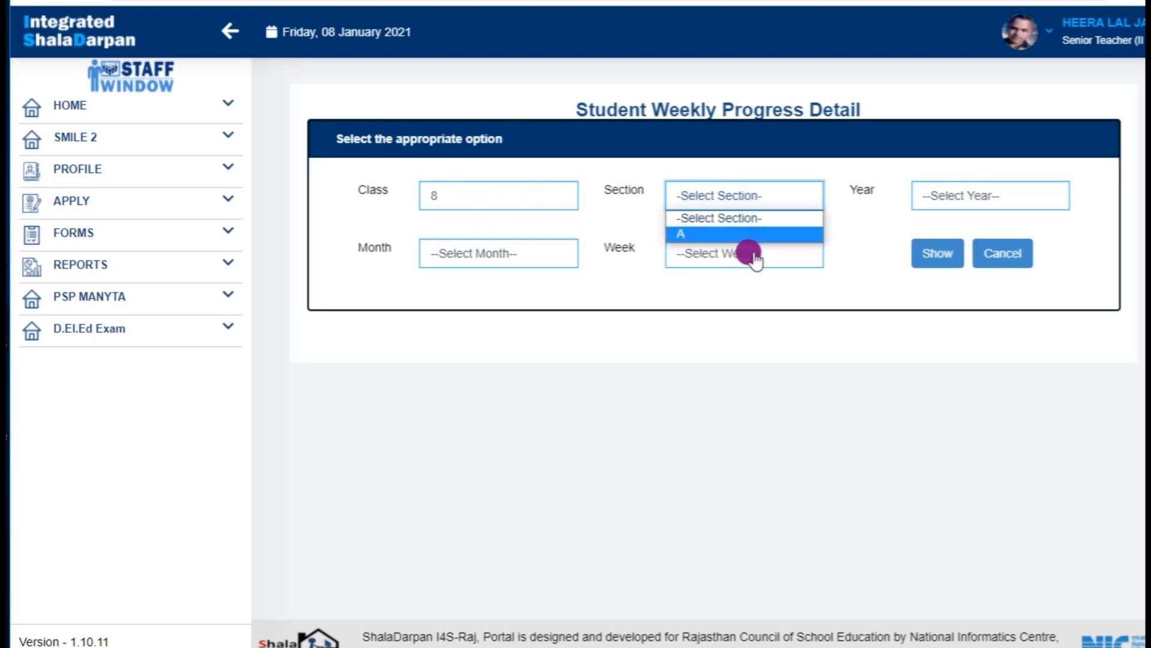
pyautogui.click(683, 235)
# - Choose year 2021, month January and Week1 (1-7), and show the students' weekly progress
pyautogui.click(966, 196)
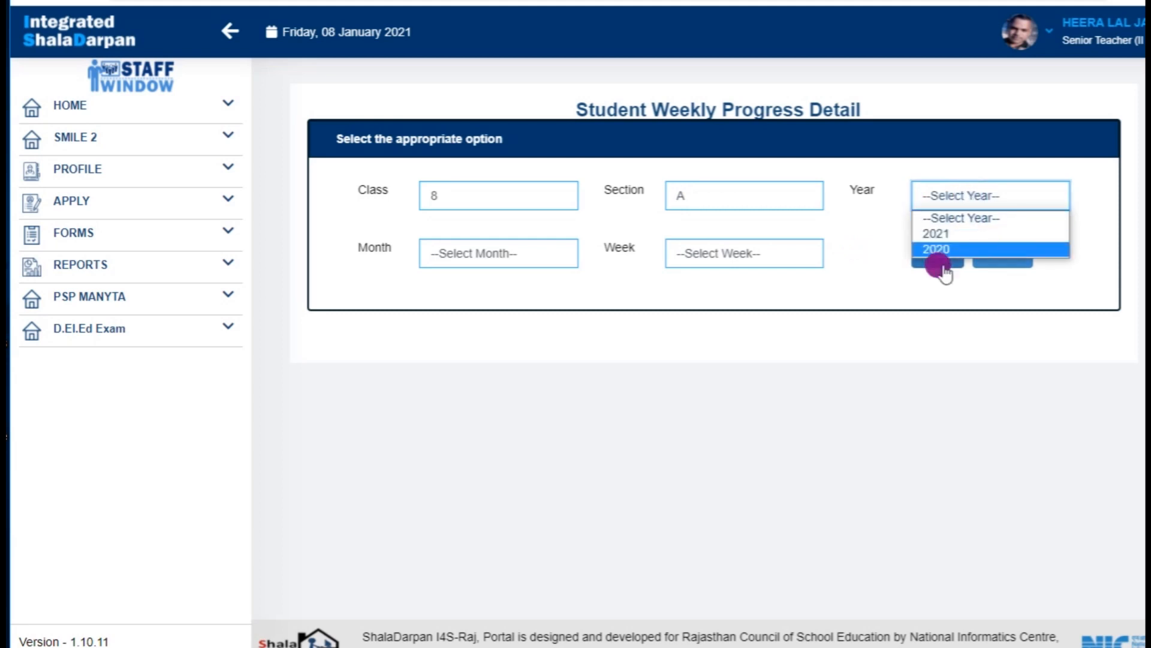
pyautogui.click(942, 235)
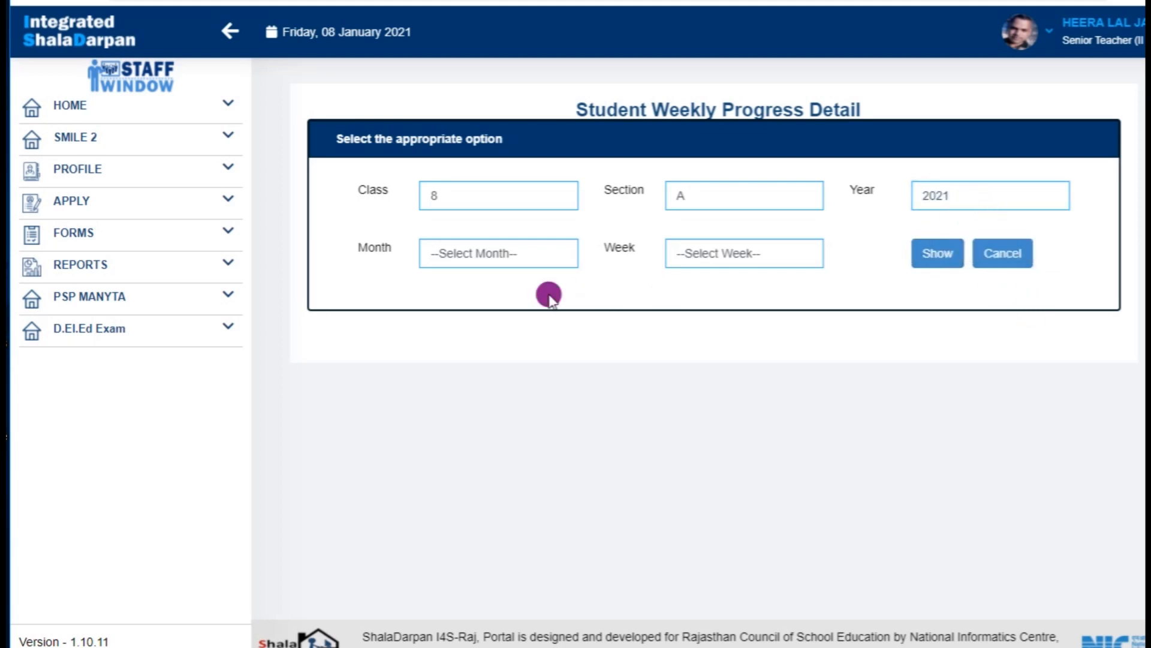
pyautogui.click(506, 257)
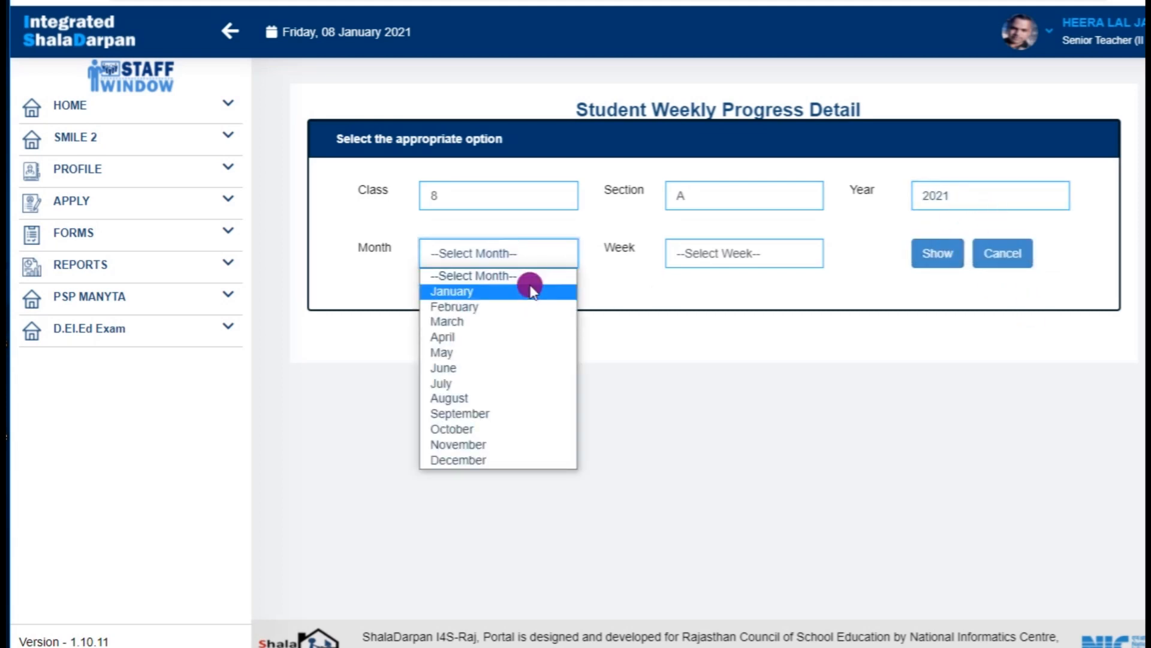
pyautogui.click(464, 292)
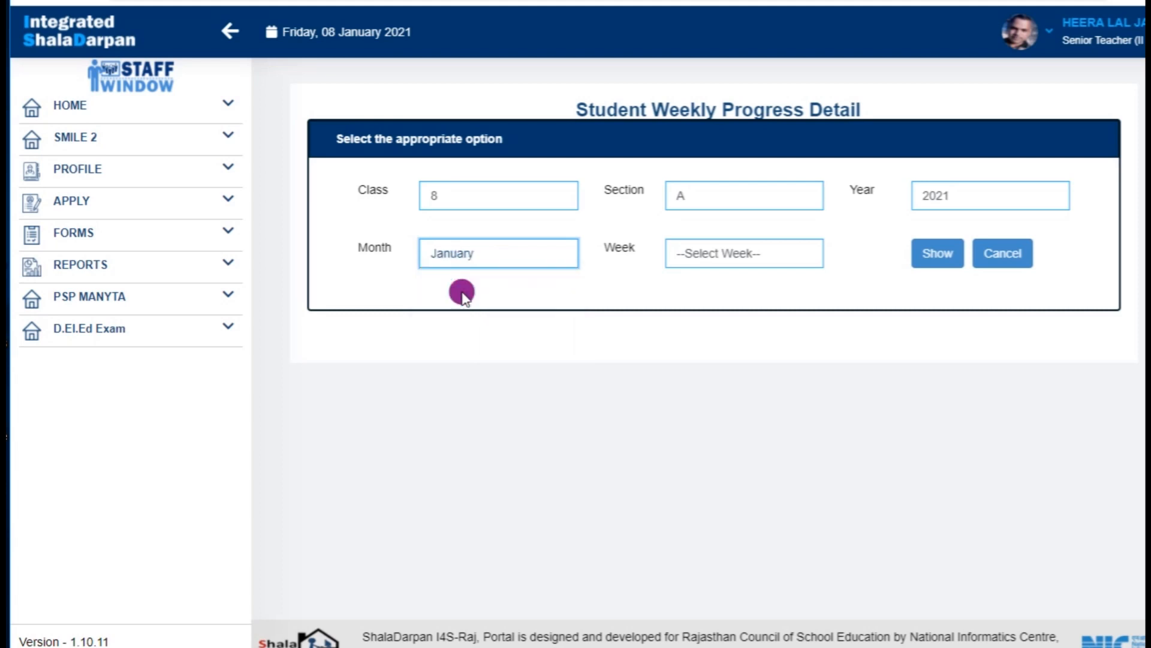
pyautogui.click(709, 252)
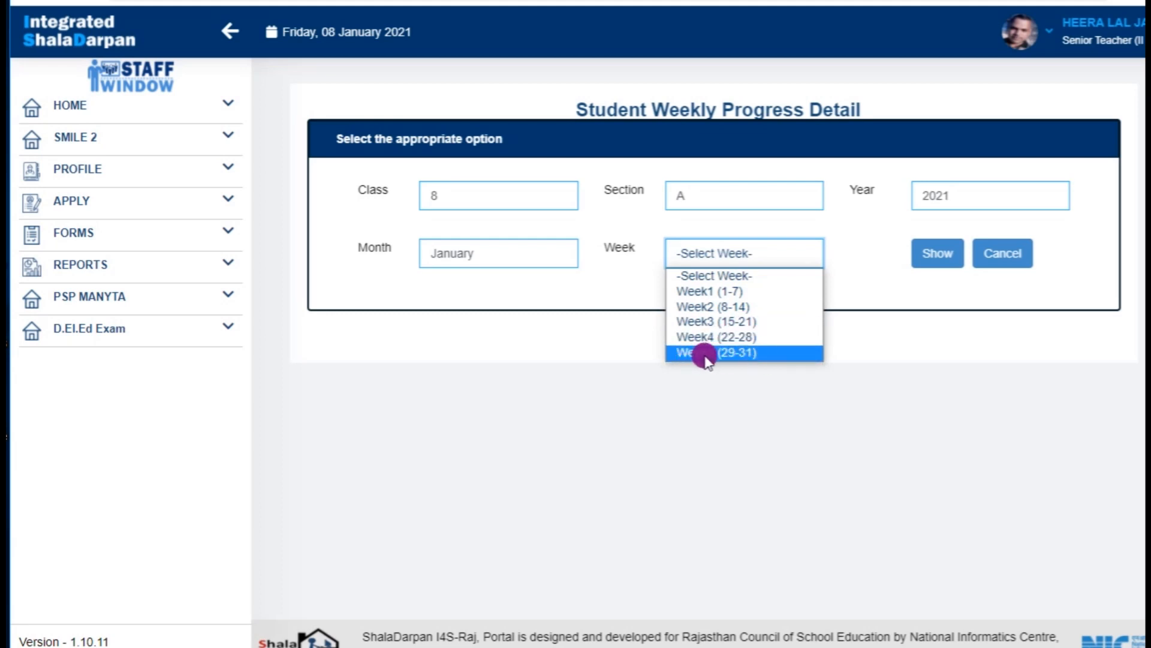
pyautogui.click(700, 293)
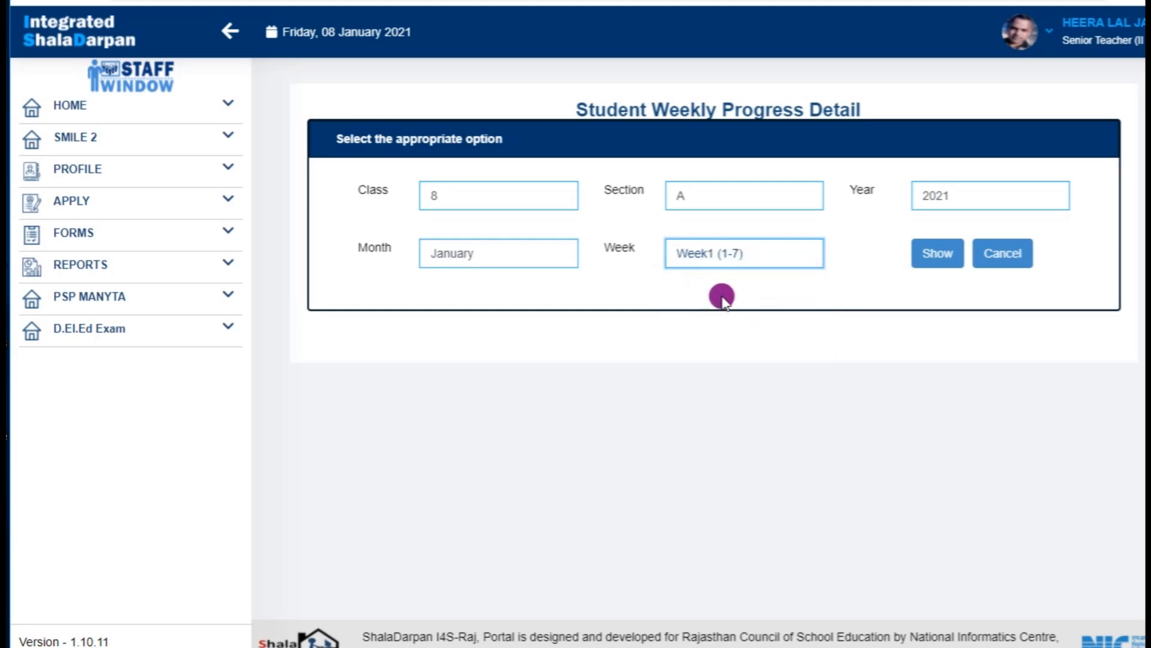
pyautogui.click(922, 264)
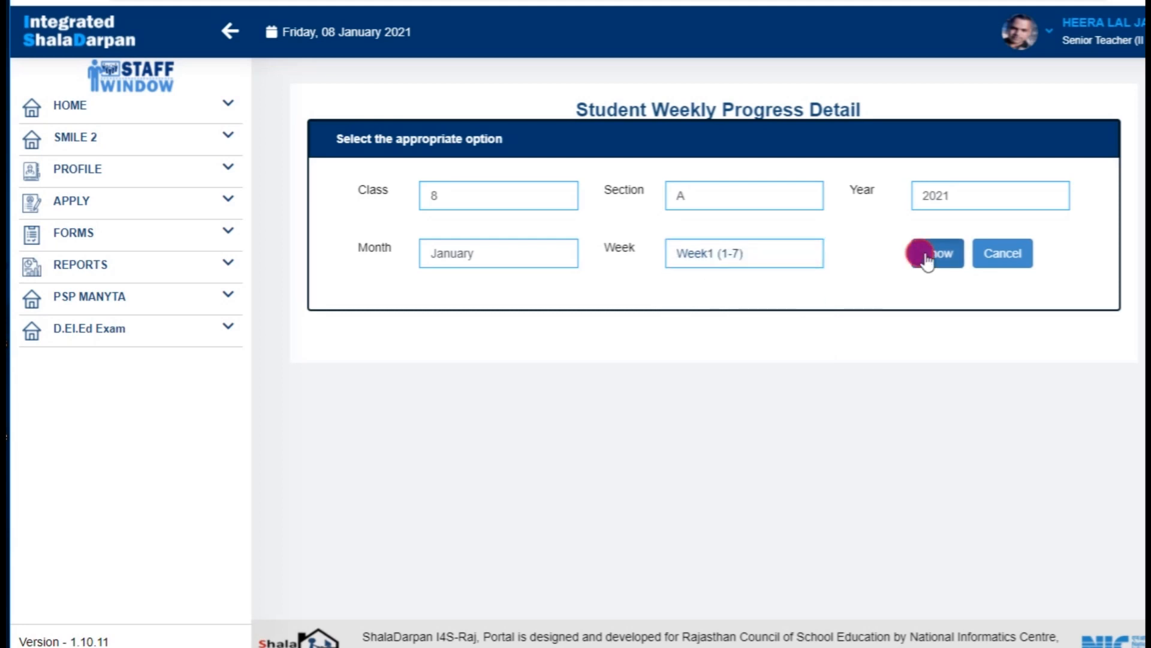
# - Set the first student's homework-checking medium to डिजिटल (व्हाटसएप्प द्वारा) and practice record type to डिजिटल (व्हाटसएप्प द्वारा)- कार्यपुस्तिका के पेज की फोटो
pyautogui.scroll(-1, 728, 456)
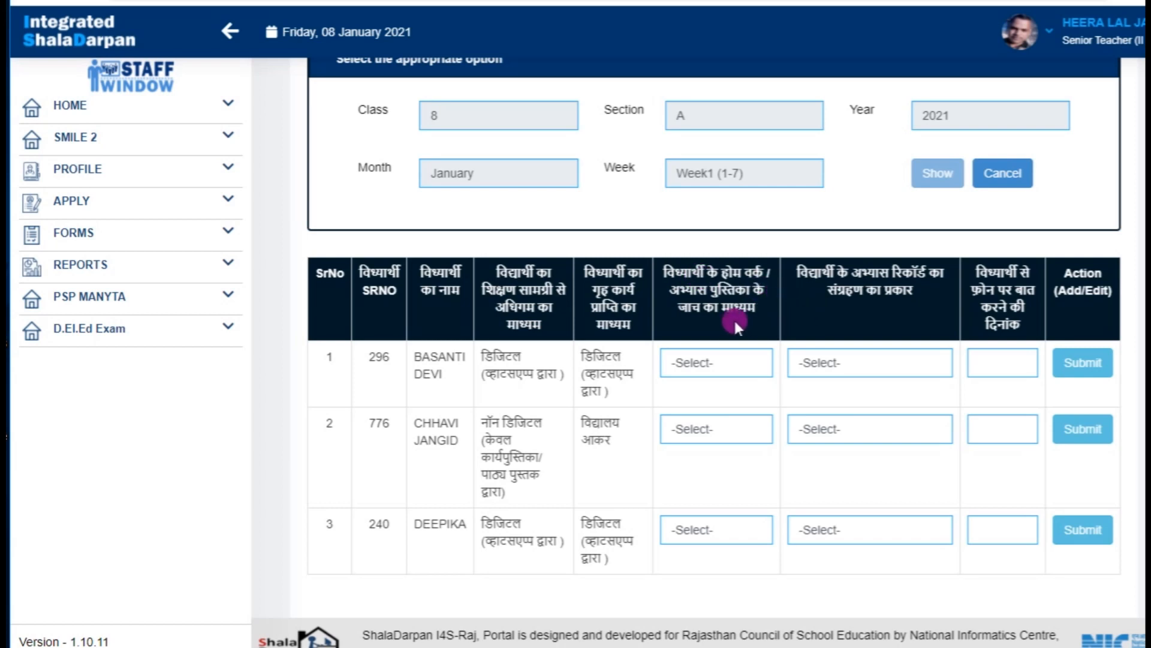
pyautogui.click(701, 367)
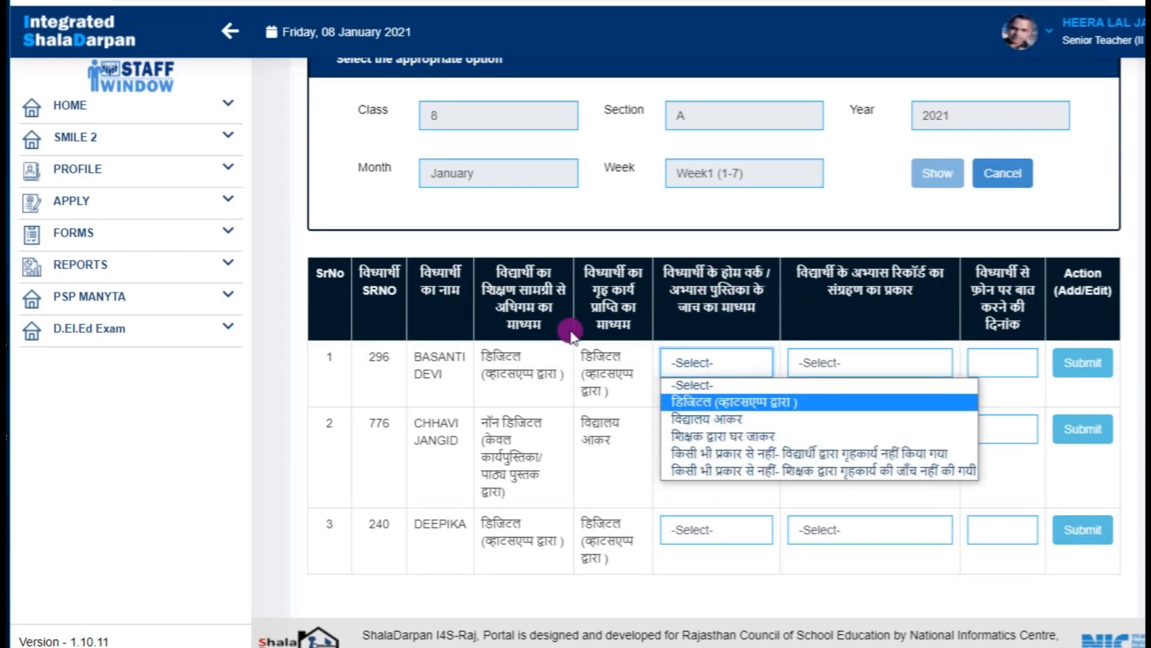
pyautogui.click(697, 405)
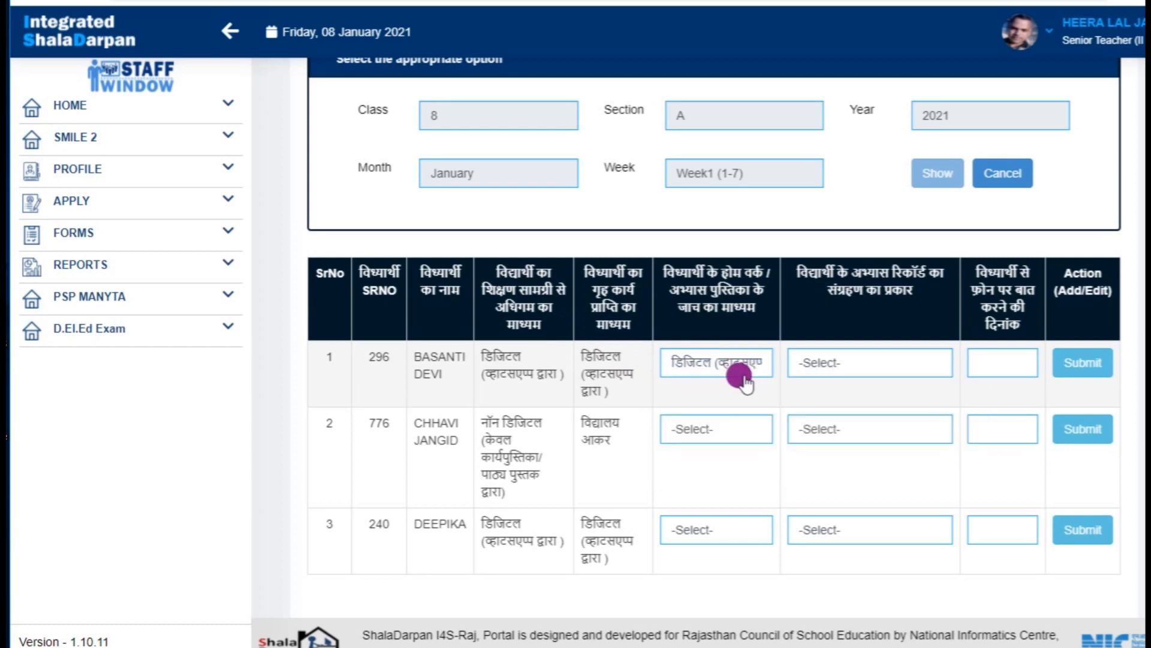
pyautogui.click(838, 364)
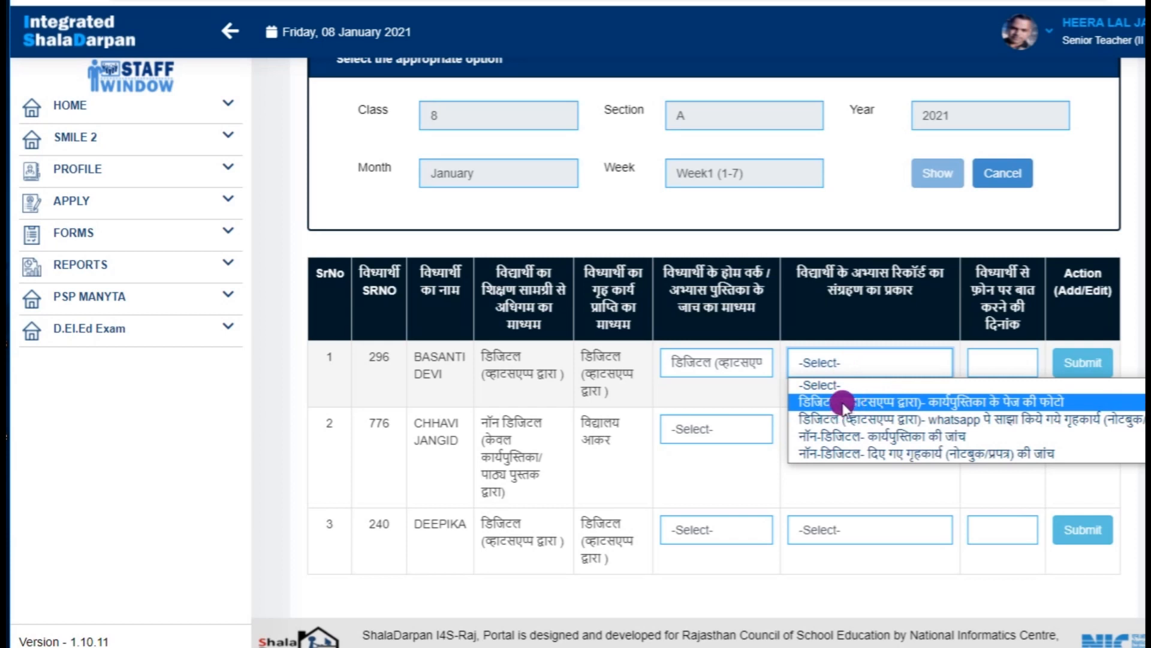
pyautogui.click(844, 402)
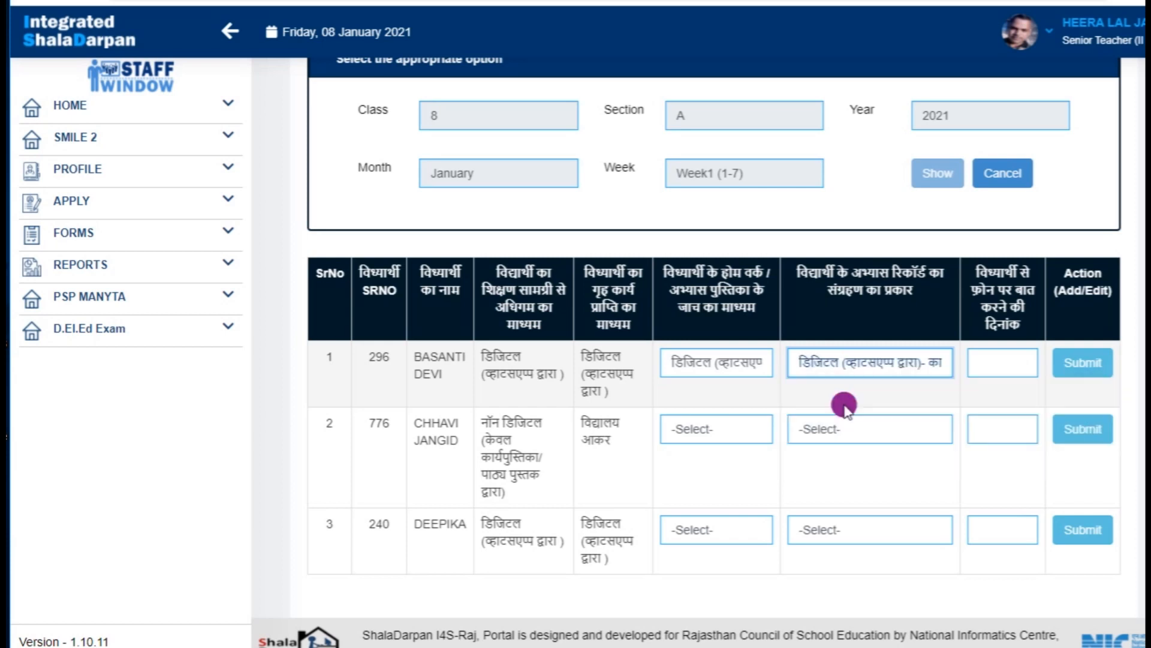
# - Set the first student's phone conversation date to 4 January 2021 and submit the weekly record
pyautogui.click(989, 368)
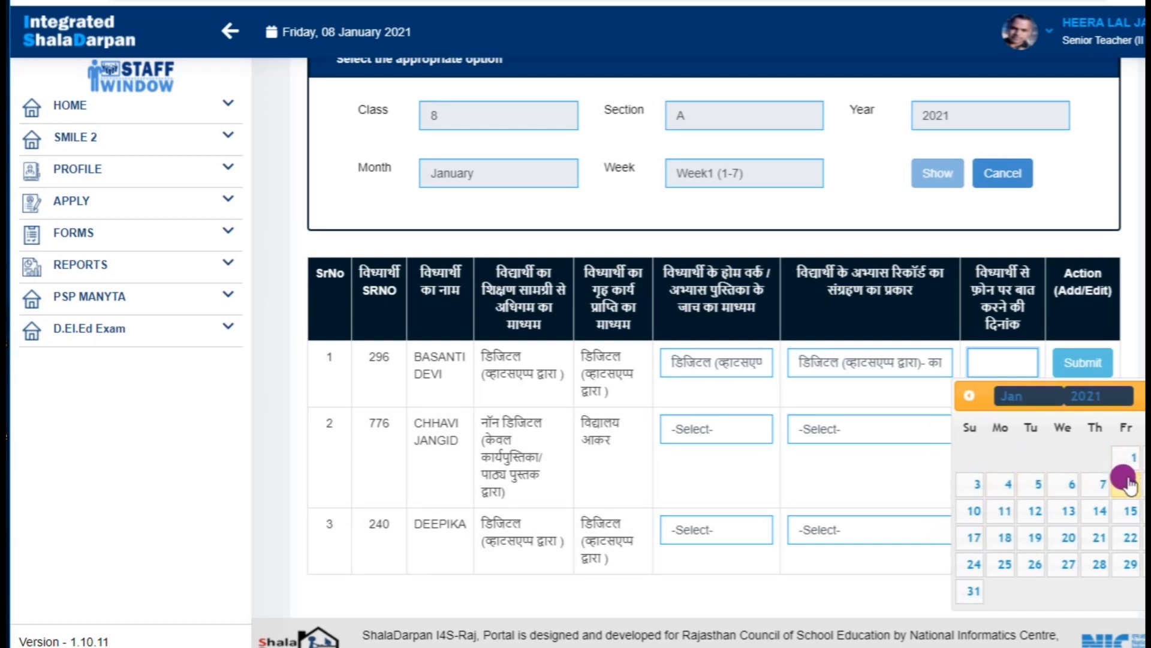
pyautogui.click(1007, 490)
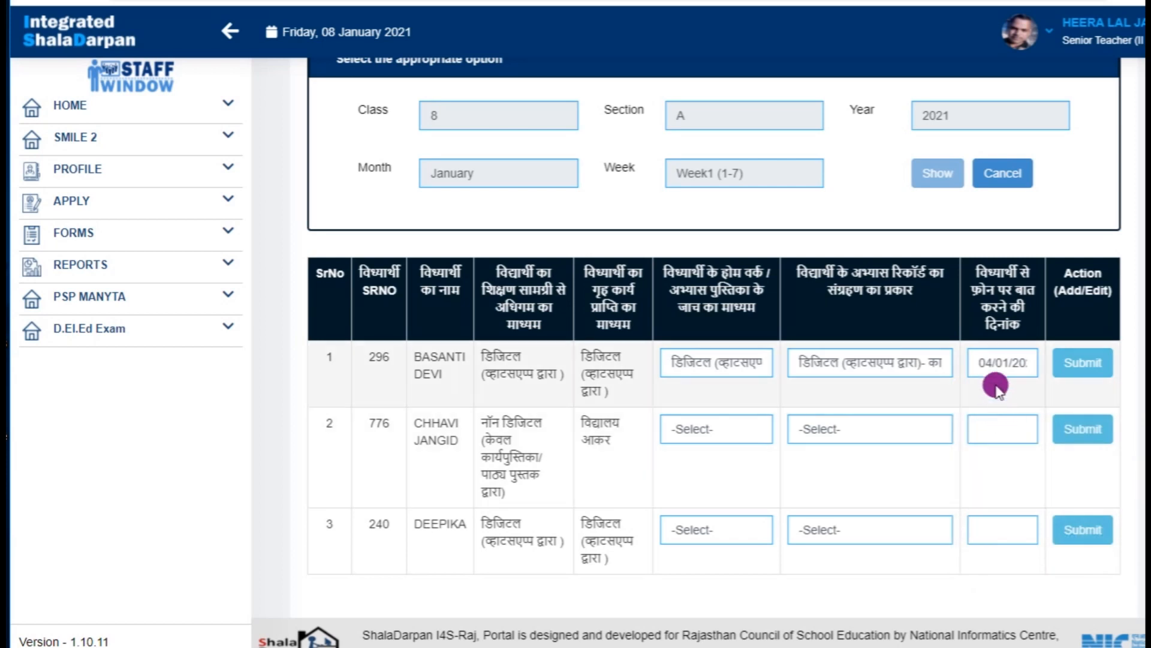
pyautogui.click(1084, 362)
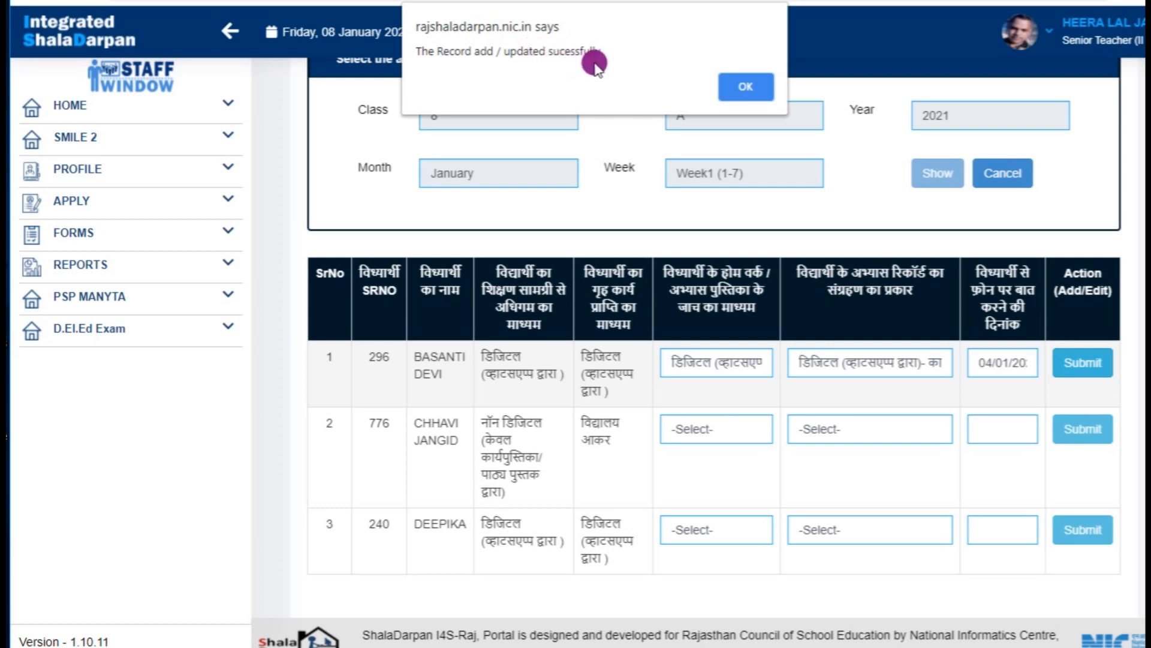
pyautogui.click(746, 84)
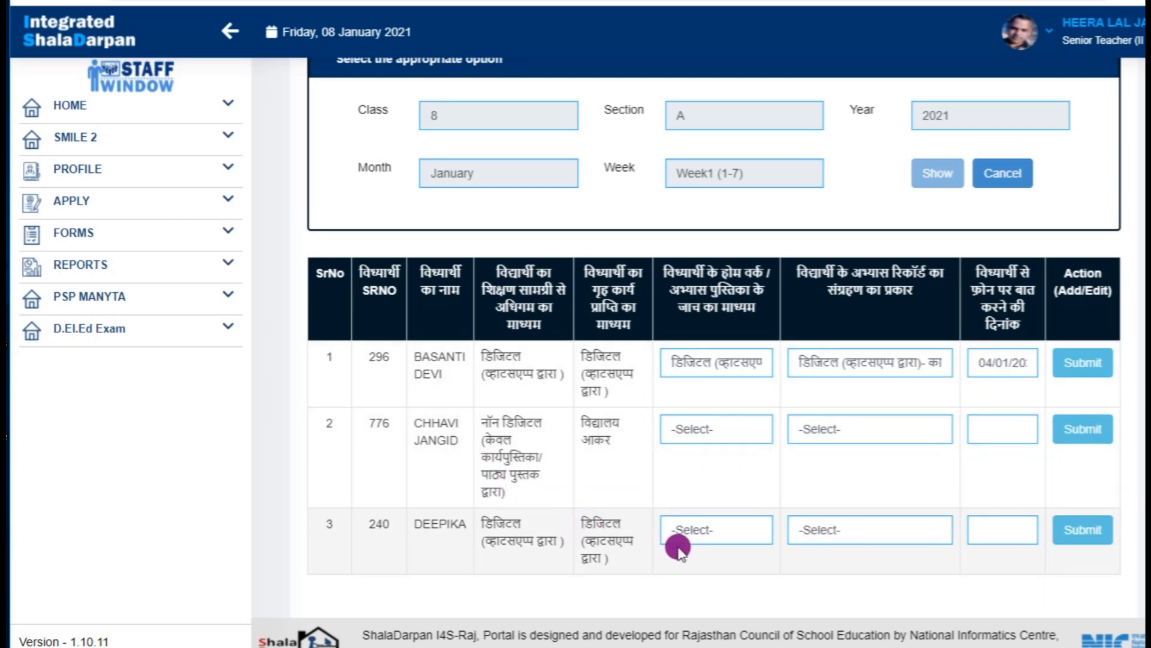
# - Show the class 8, section A students in Smile Teacher Student Mapping and look through their learning and homework medium entries
pyautogui.click(230, 142)
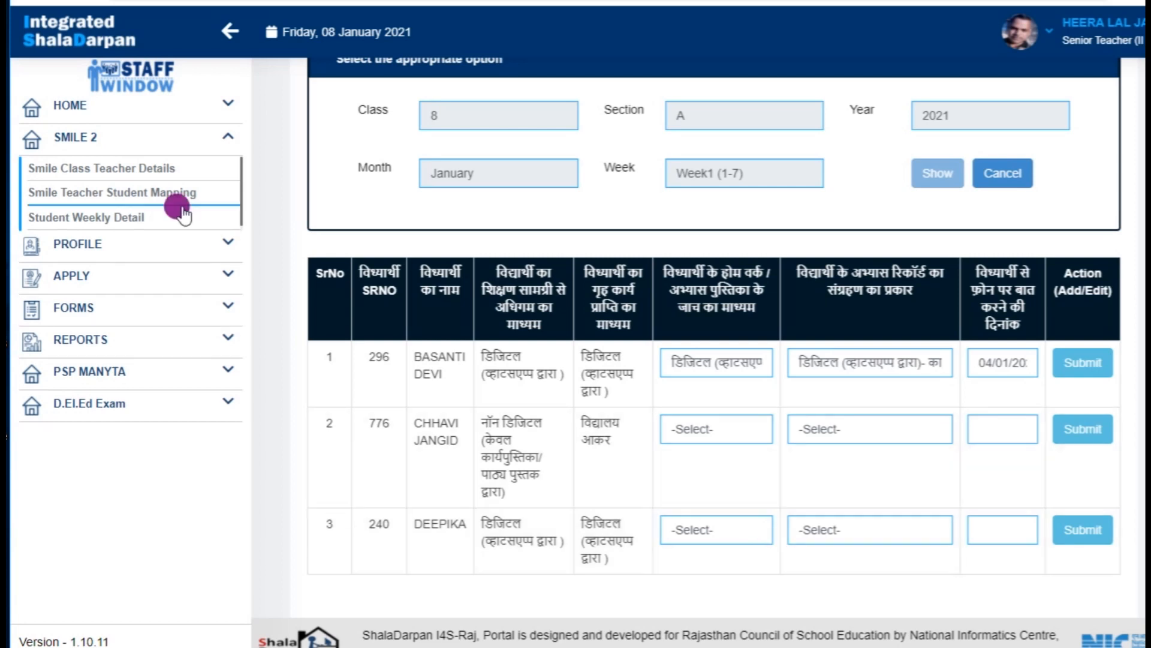
pyautogui.click(152, 200)
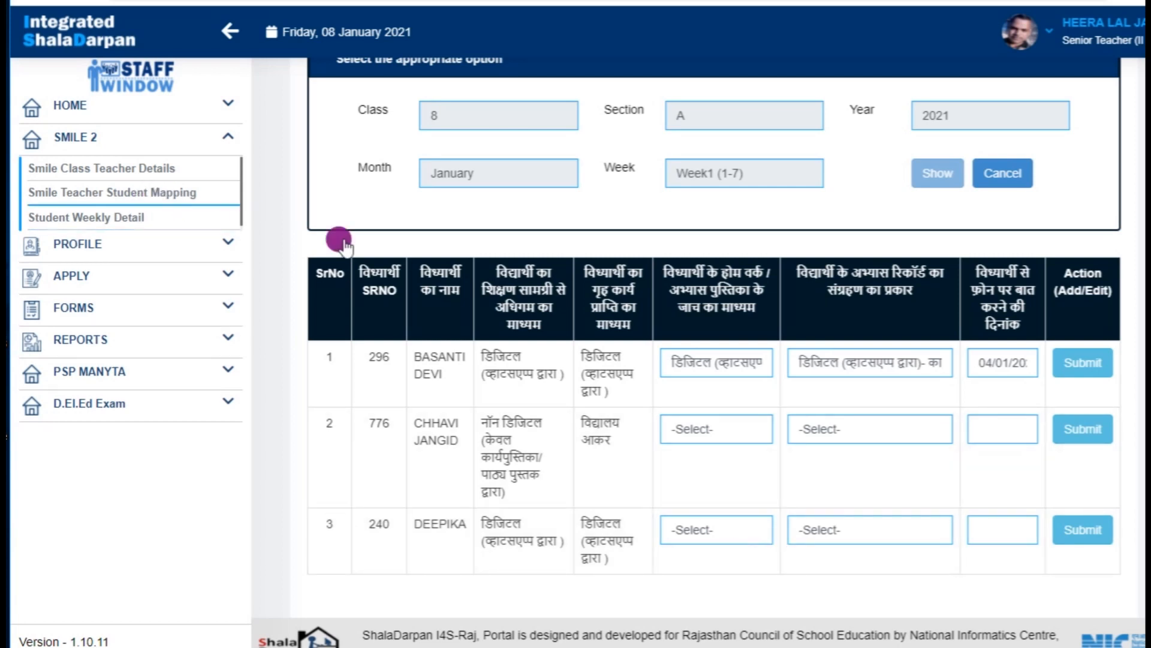
pyautogui.click(415, 239)
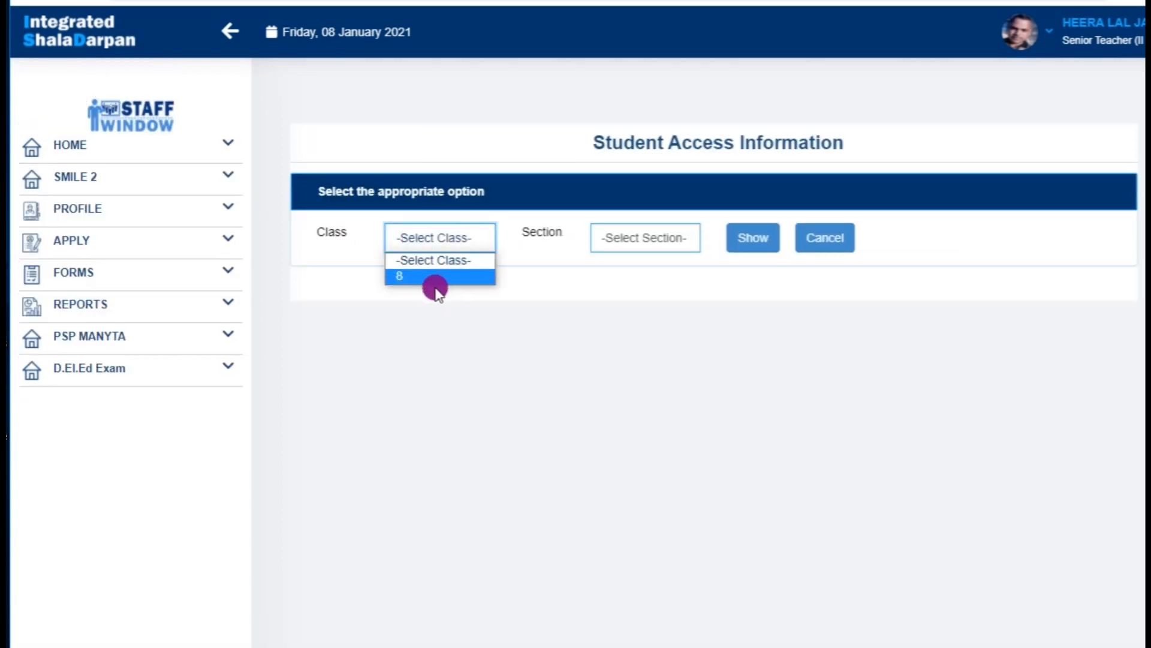
pyautogui.click(400, 277)
pyautogui.click(660, 246)
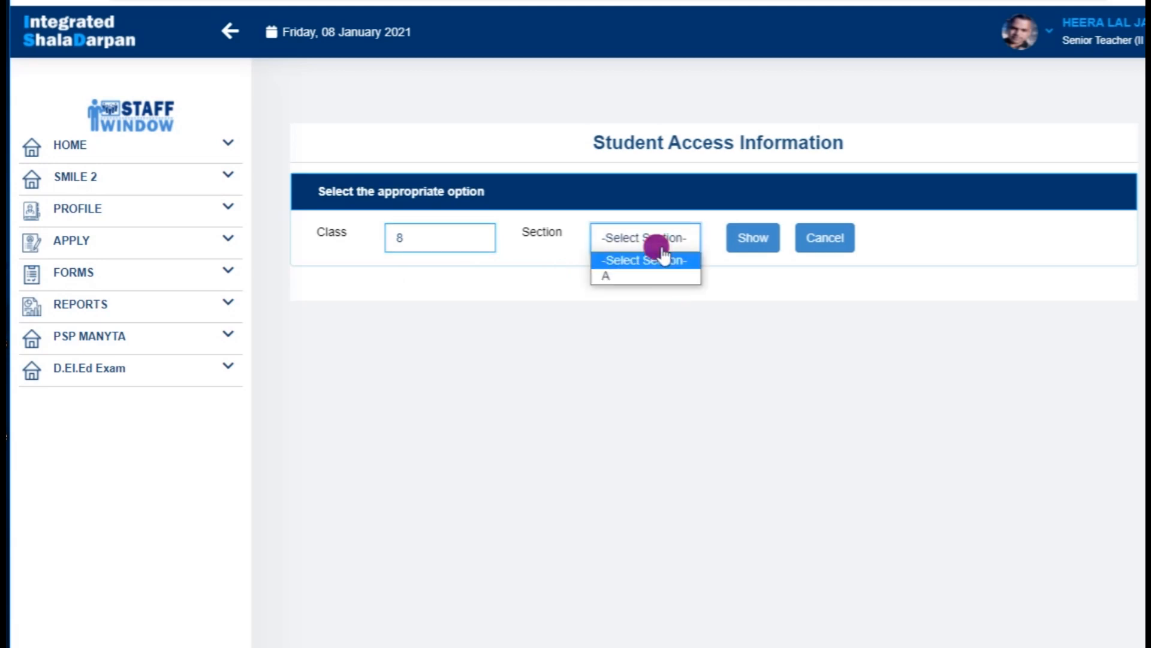
pyautogui.click(618, 276)
pyautogui.click(746, 249)
pyautogui.scroll(-3, 542, 487)
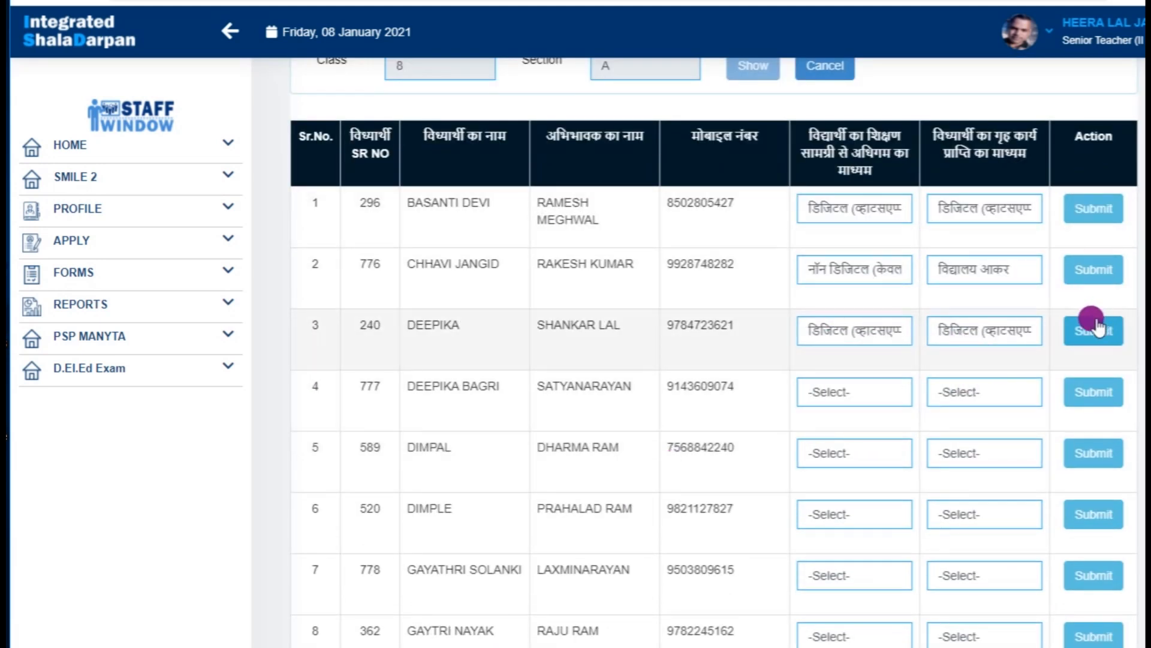
pyautogui.scroll(-3, 847, 254)
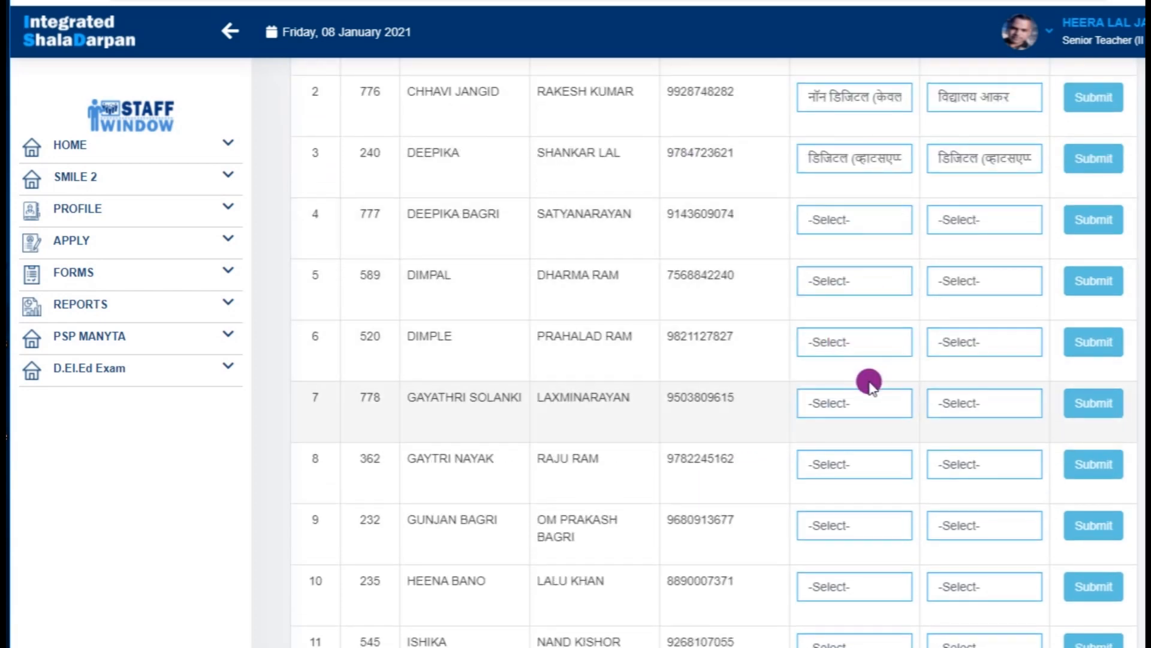
pyautogui.scroll(-6, 792, 524)
pyautogui.scroll(10, 833, 377)
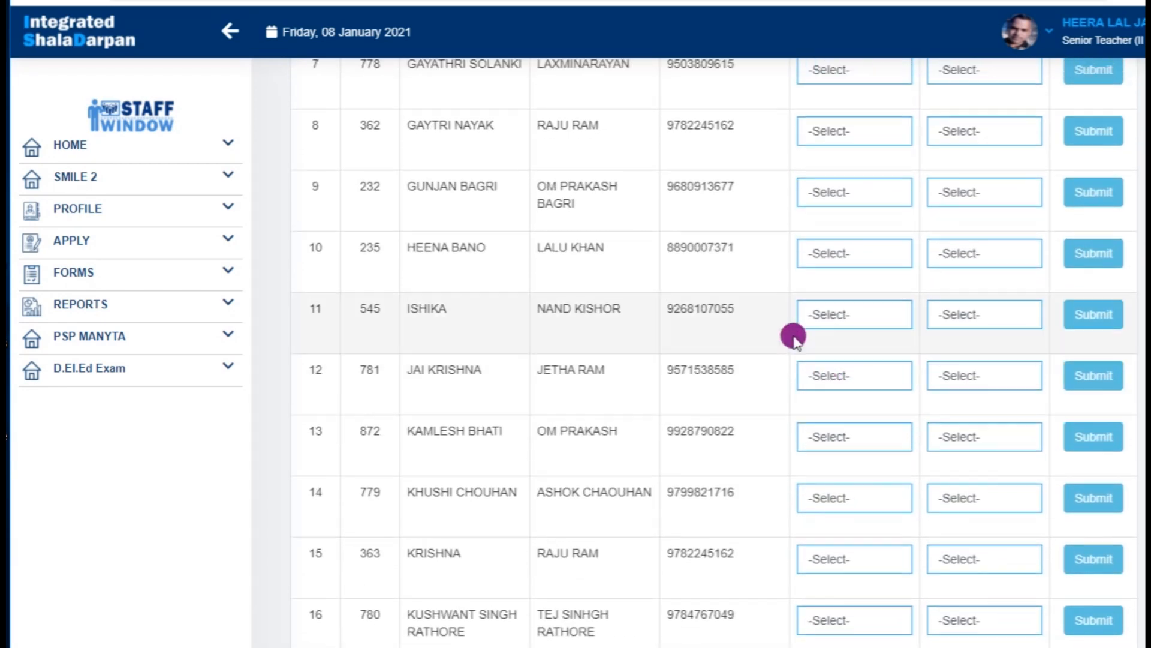
# - Return to Student Weekly Detail under SMILE 2 and select class 8, section A
pyautogui.click(227, 179)
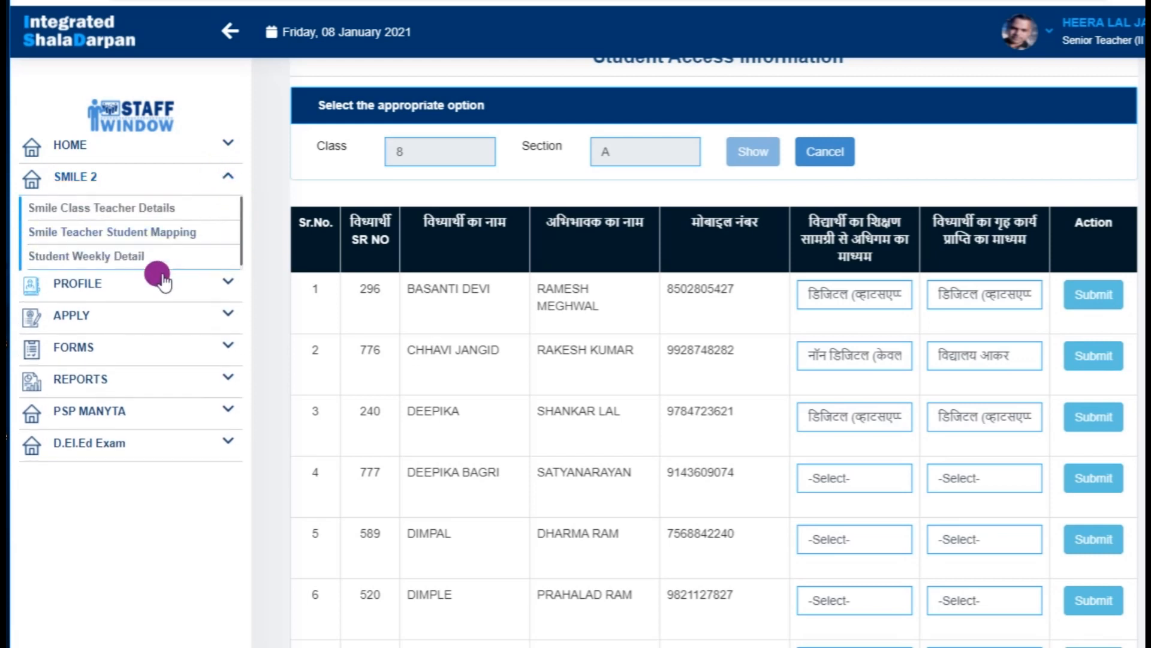
pyautogui.click(123, 259)
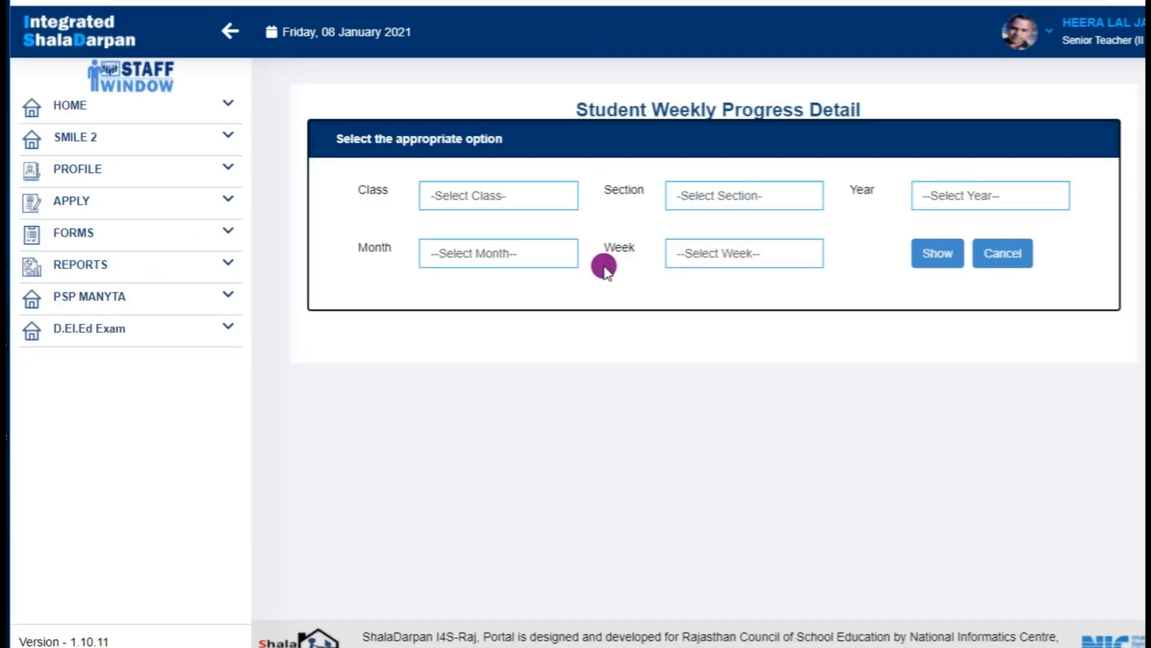
pyautogui.click(536, 200)
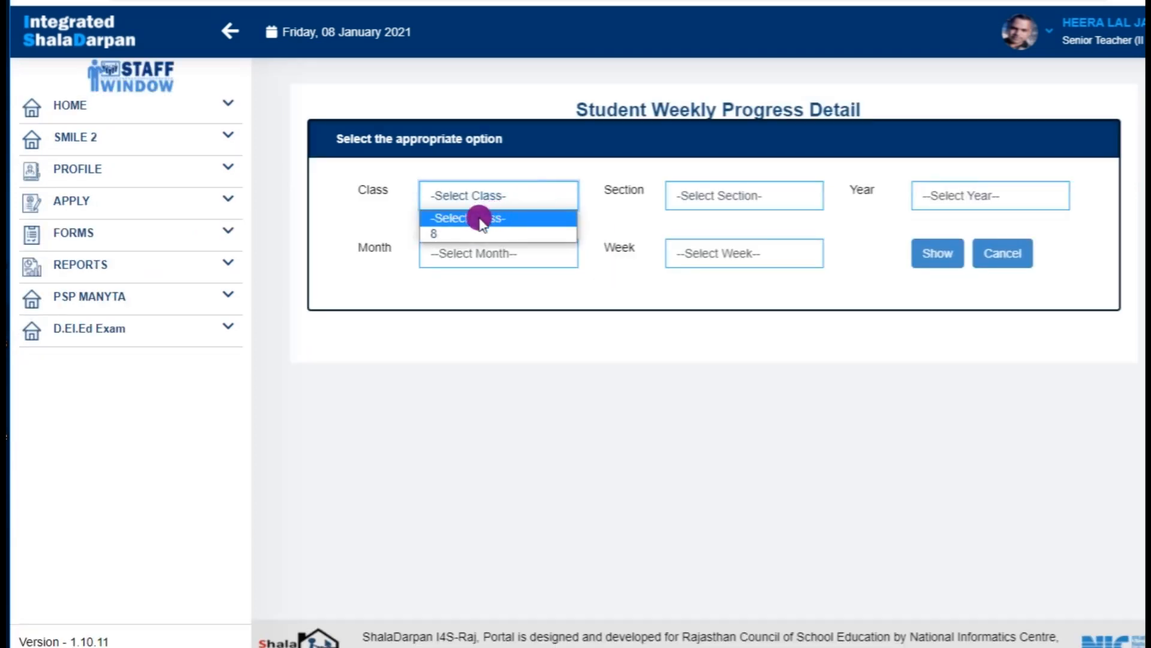
pyautogui.click(442, 237)
pyautogui.click(727, 197)
pyautogui.click(717, 234)
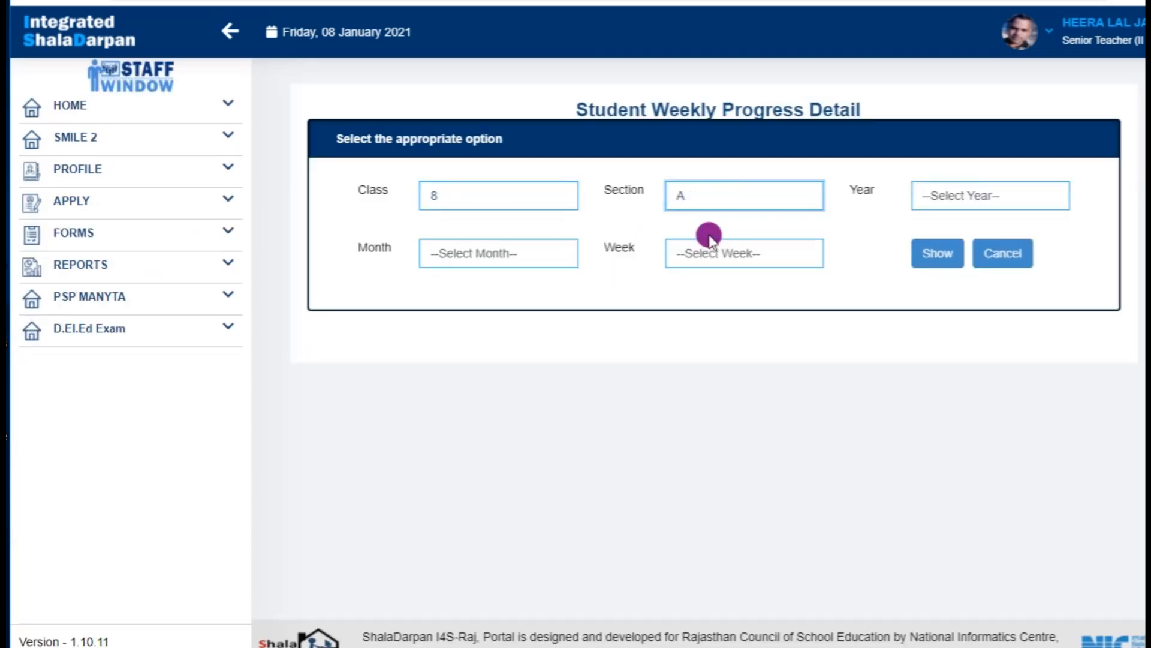
# - Choose year 2021, month January and Week2 (8-14), and show the students' weekly progress
pyautogui.click(946, 196)
pyautogui.click(933, 233)
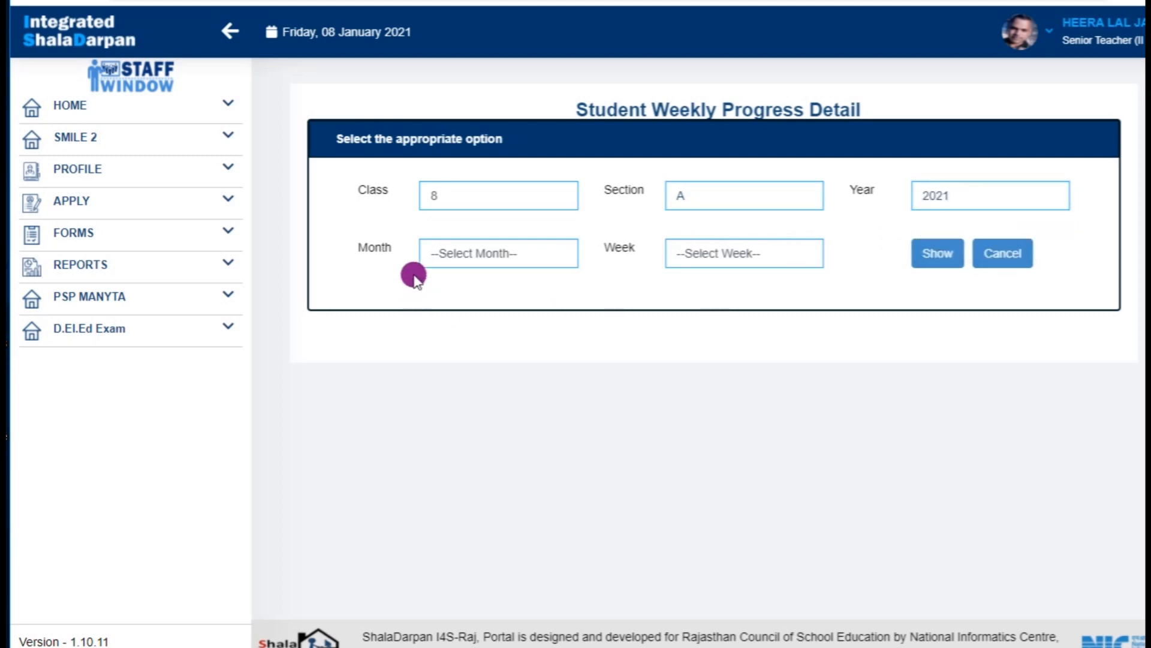
pyautogui.click(446, 254)
pyautogui.click(454, 291)
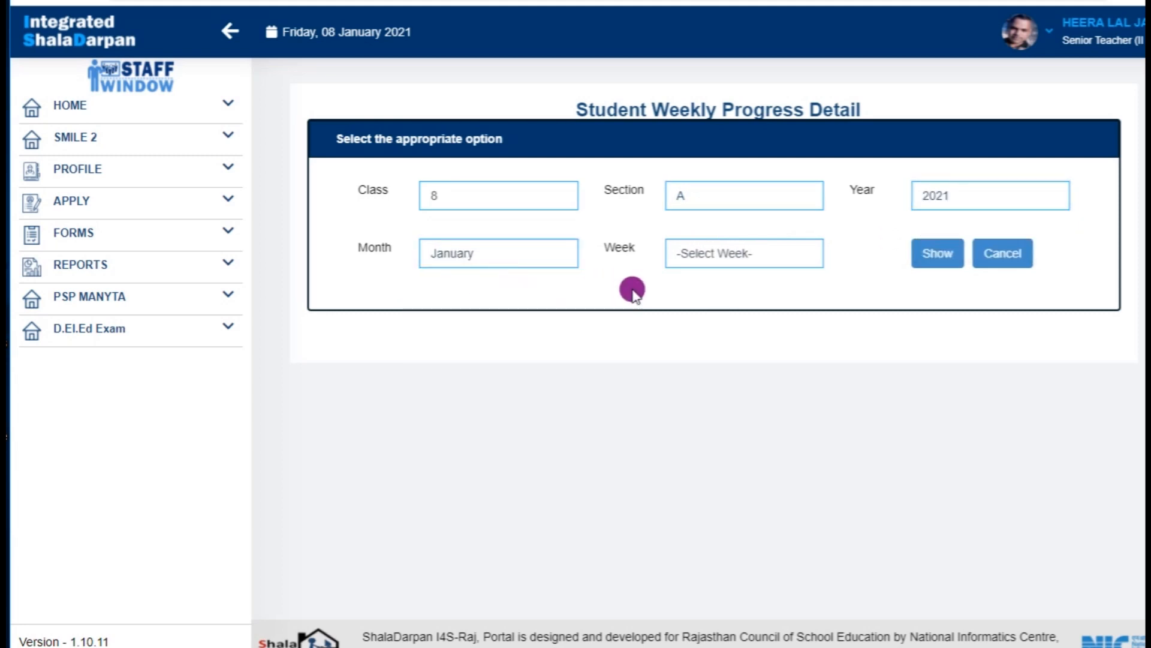
pyautogui.click(734, 256)
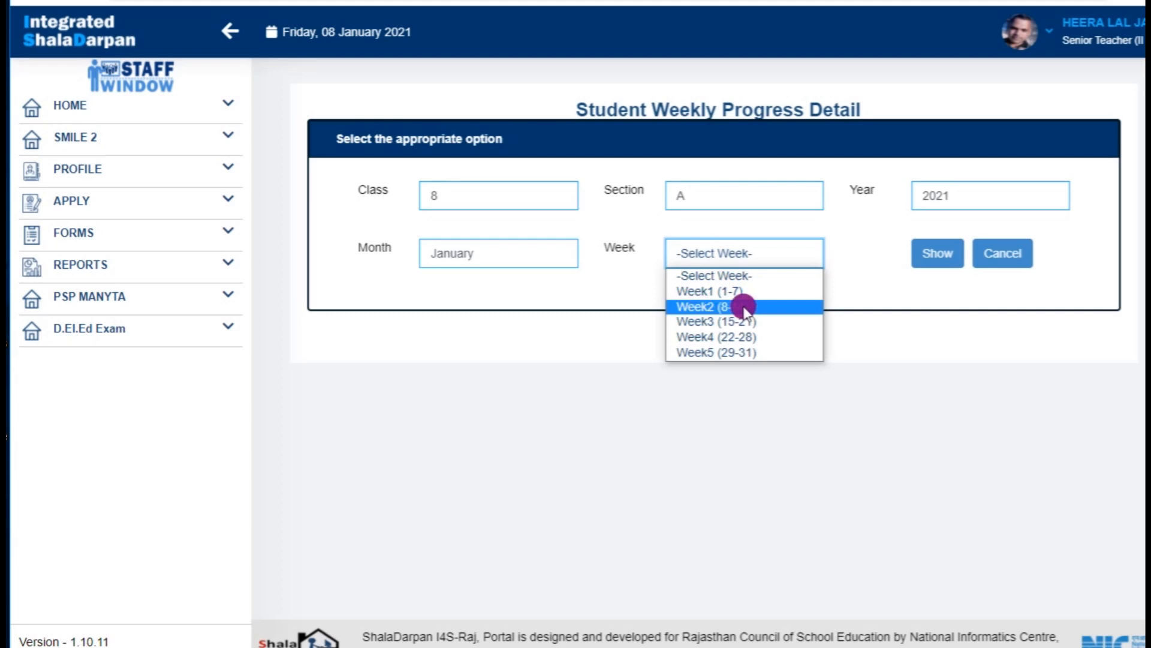
pyautogui.click(711, 307)
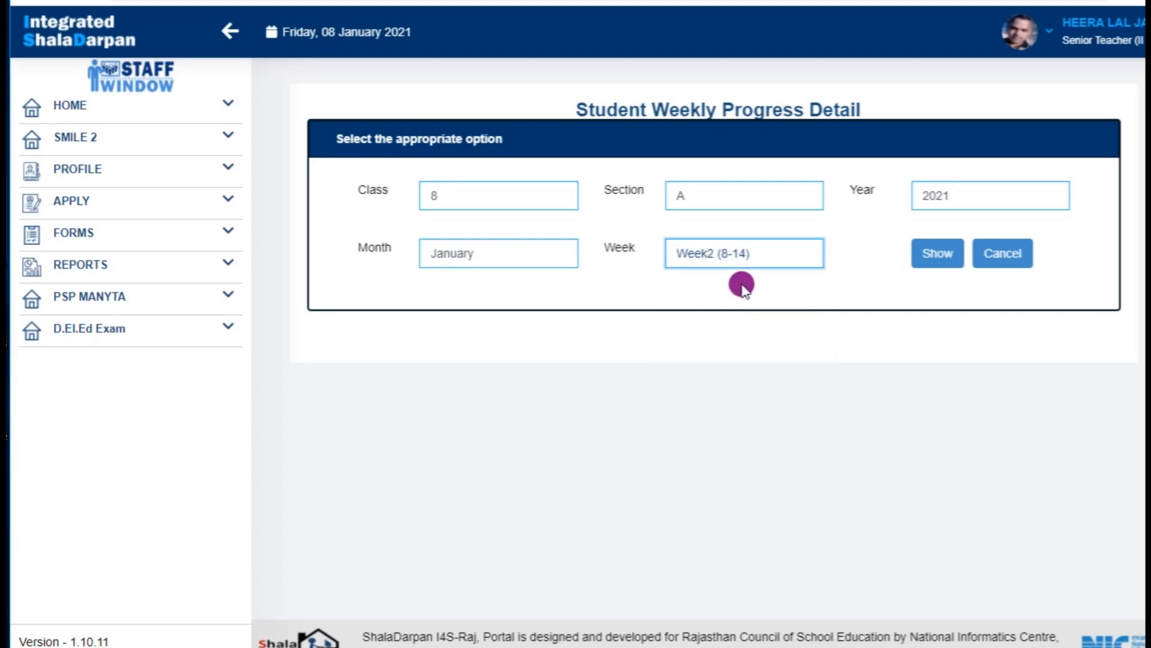
pyautogui.click(929, 263)
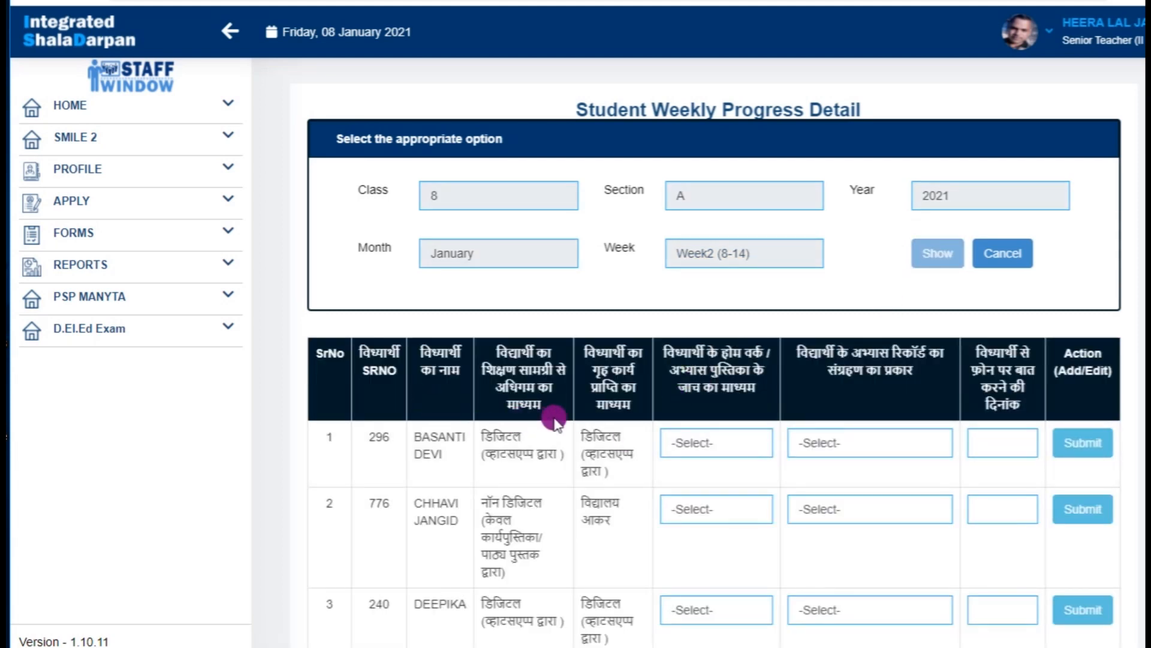
# - Examine the homework-checking medium options available for the first student in Week2 without choosing one
pyautogui.scroll(-1, 680, 299)
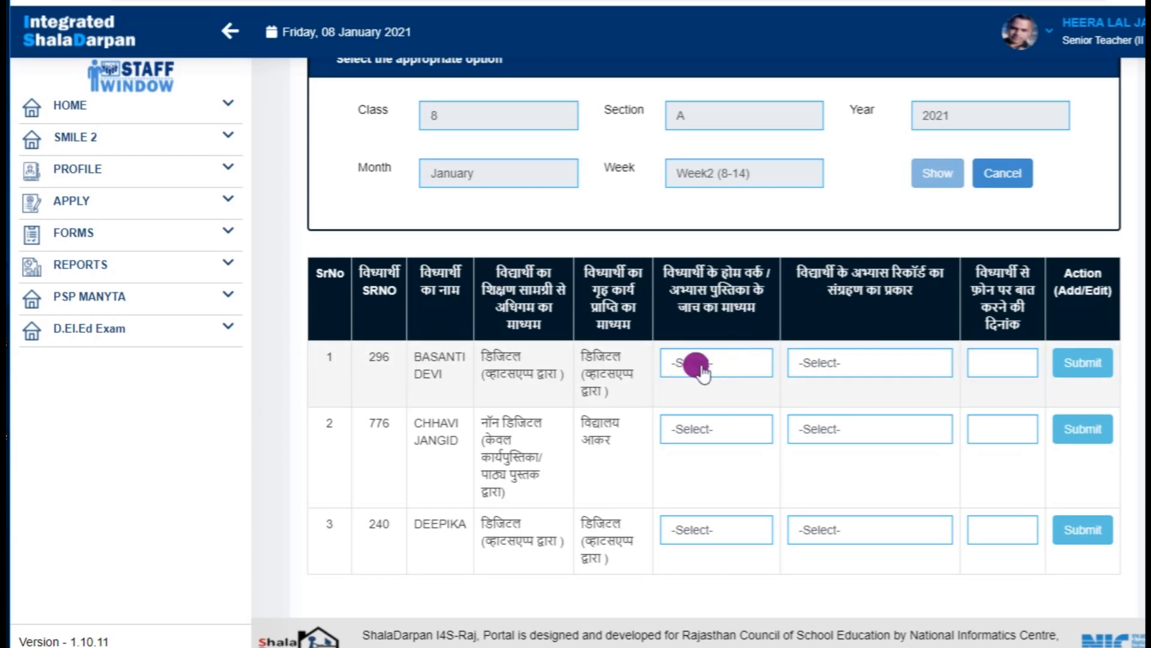
pyautogui.click(701, 367)
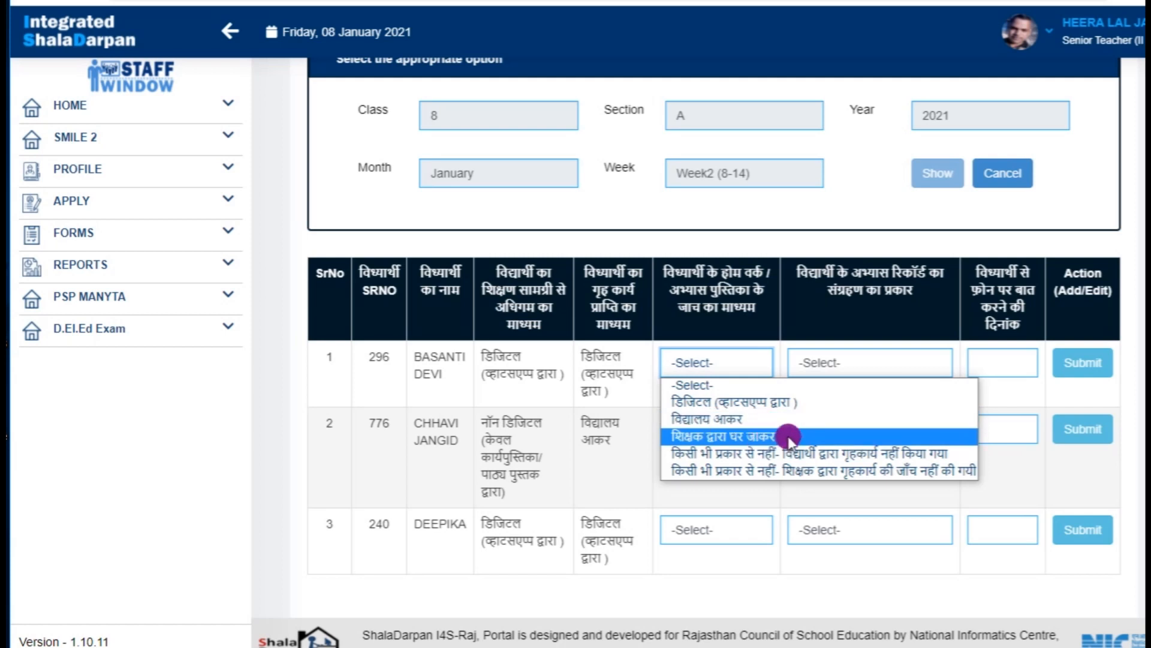
pyautogui.click(770, 550)
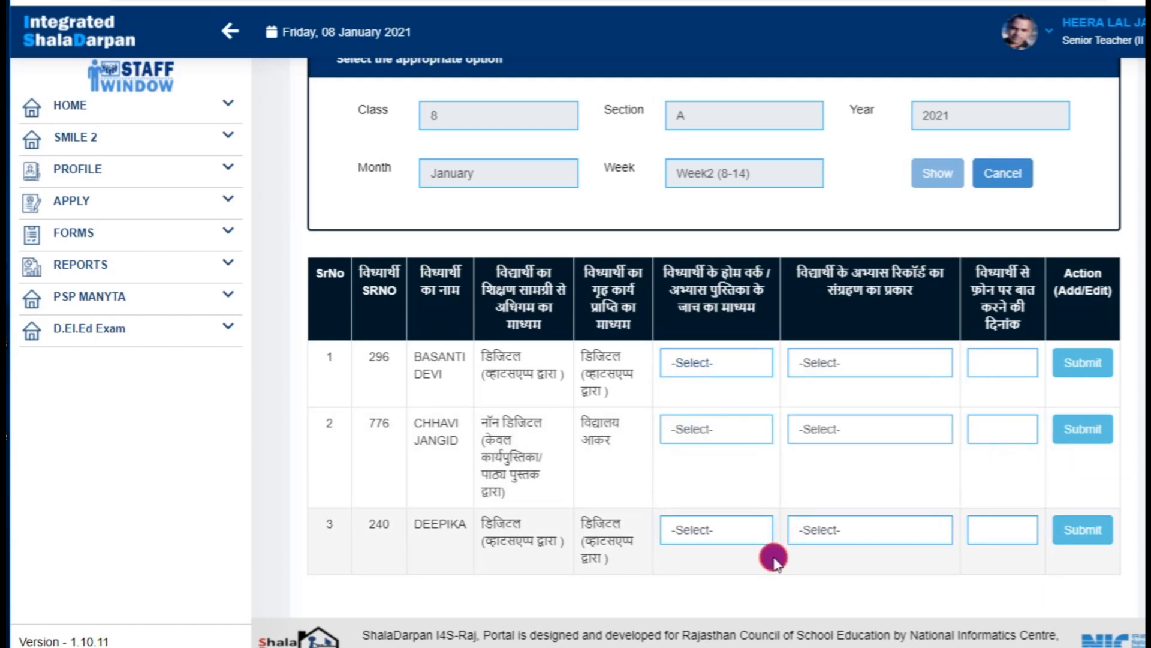